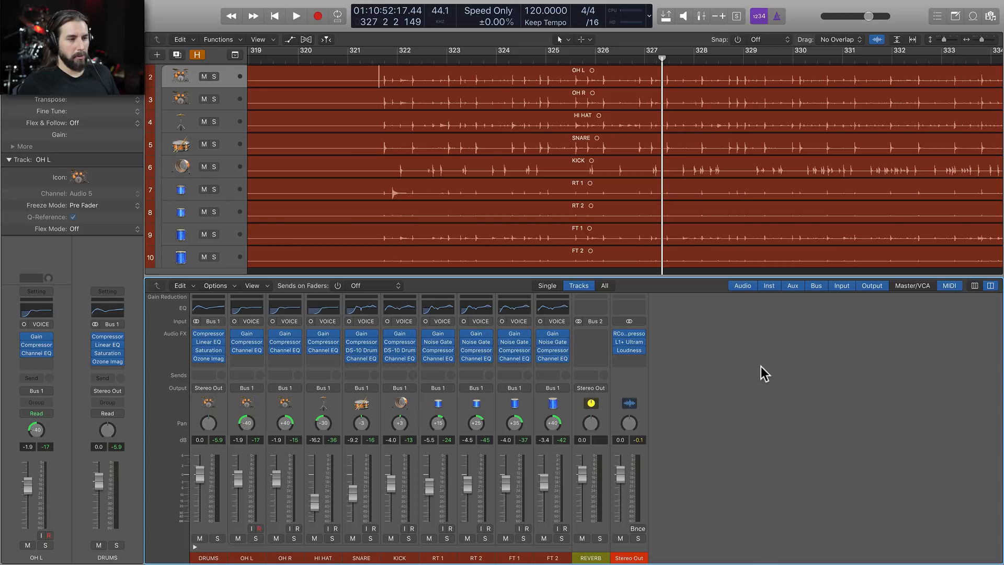
Play back a short passage of the drum mix without reverb, and stop
{"action": "key", "text": "space"}
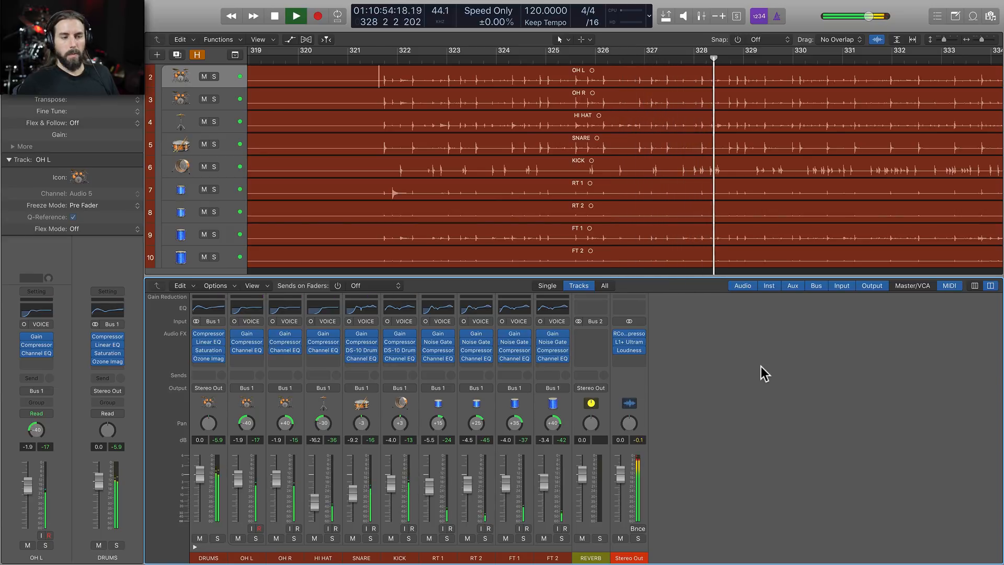
{"action": "key", "text": "space"}
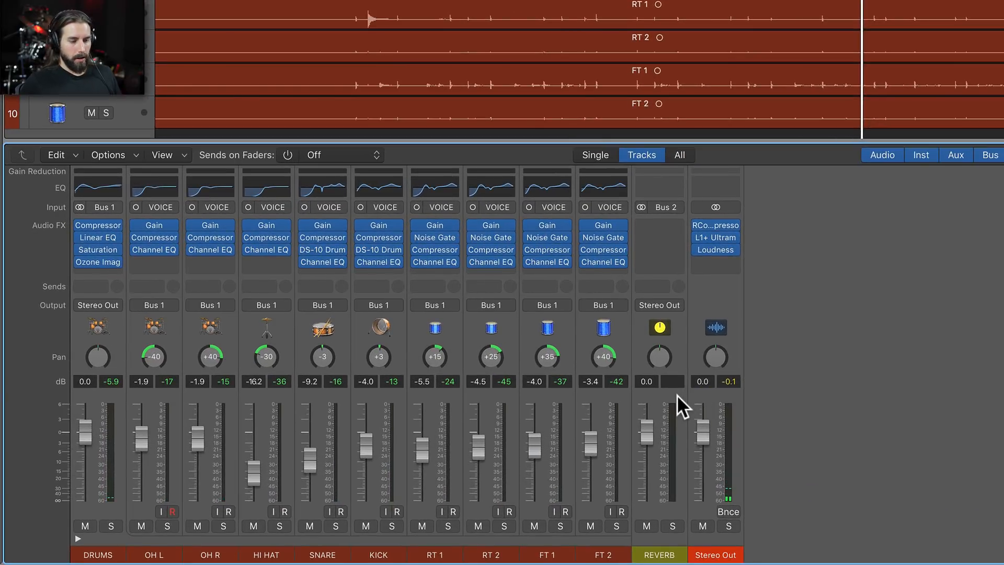
Insert a stereo Space Designer plug-in on the REVERB channel
{"action": "left_click", "coordinate": [676, 394]}
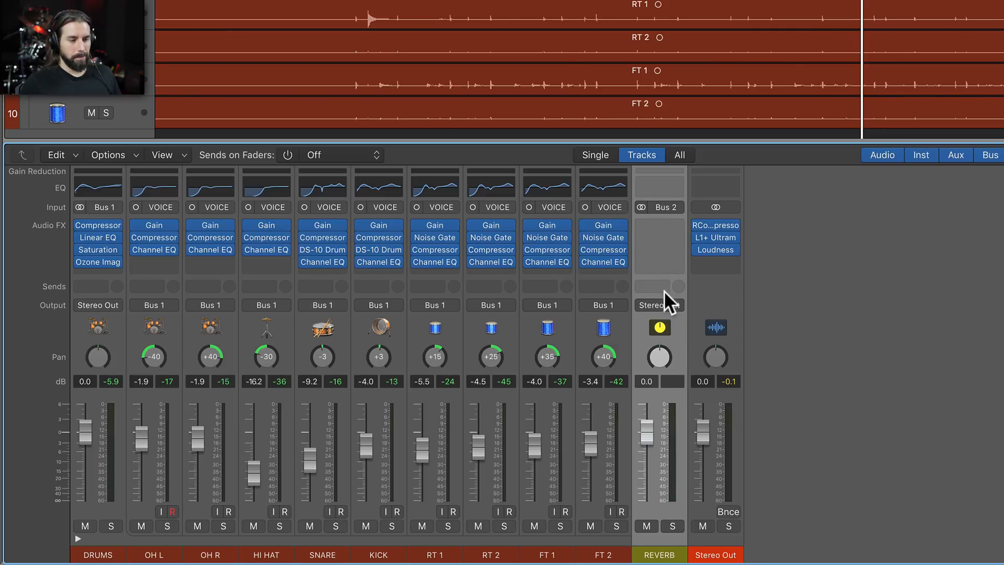
{"action": "left_click", "coordinate": [663, 226]}
{"action": "mouse_move", "coordinate": [669, 253]}
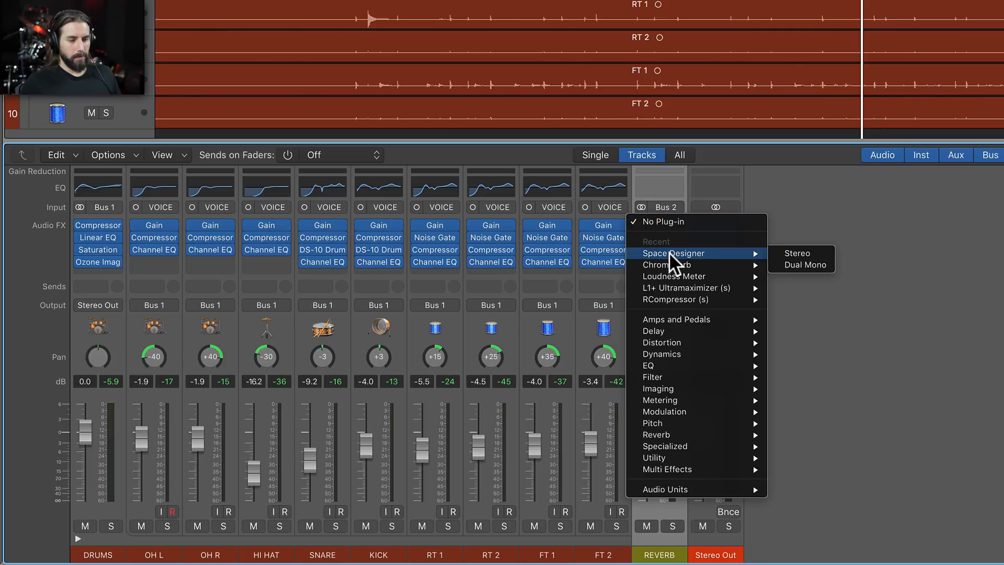
{"action": "left_click", "coordinate": [797, 253]}
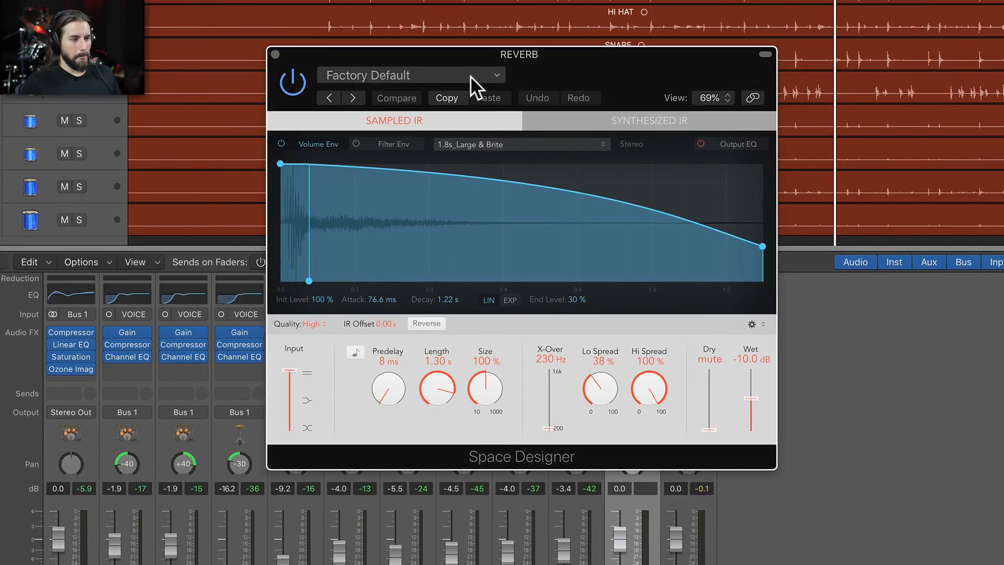
Load the 1.8s Drum Plate preset from the medium-space plate reverbs in Space Designer and close the plug-in window
{"action": "left_click", "coordinate": [468, 75]}
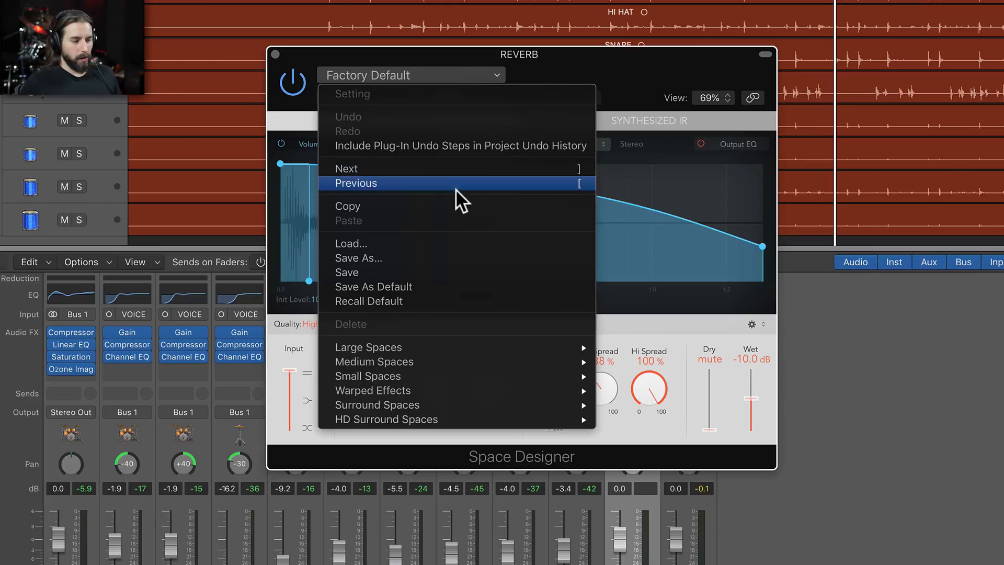
{"action": "mouse_move", "coordinate": [444, 360]}
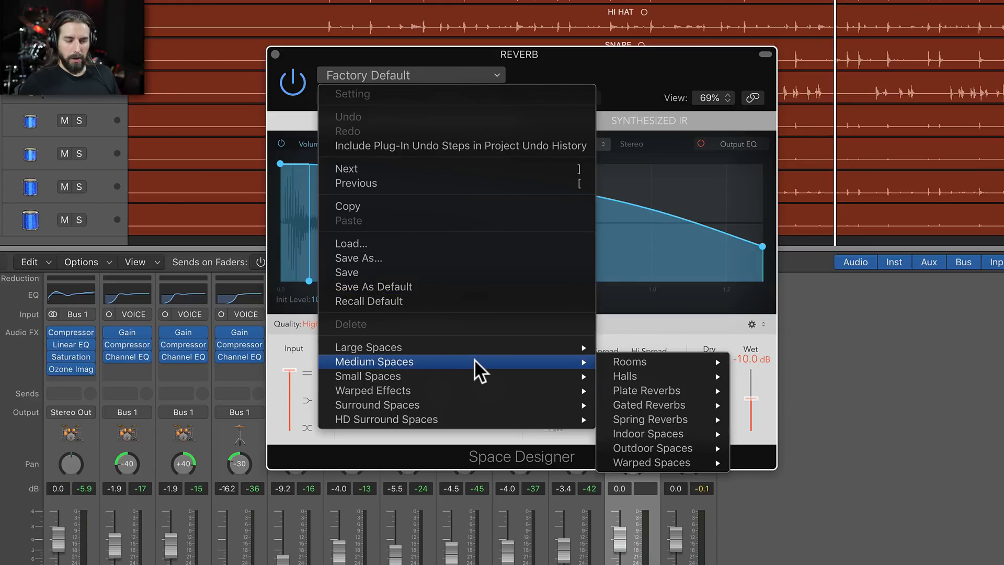
{"action": "mouse_move", "coordinate": [698, 392]}
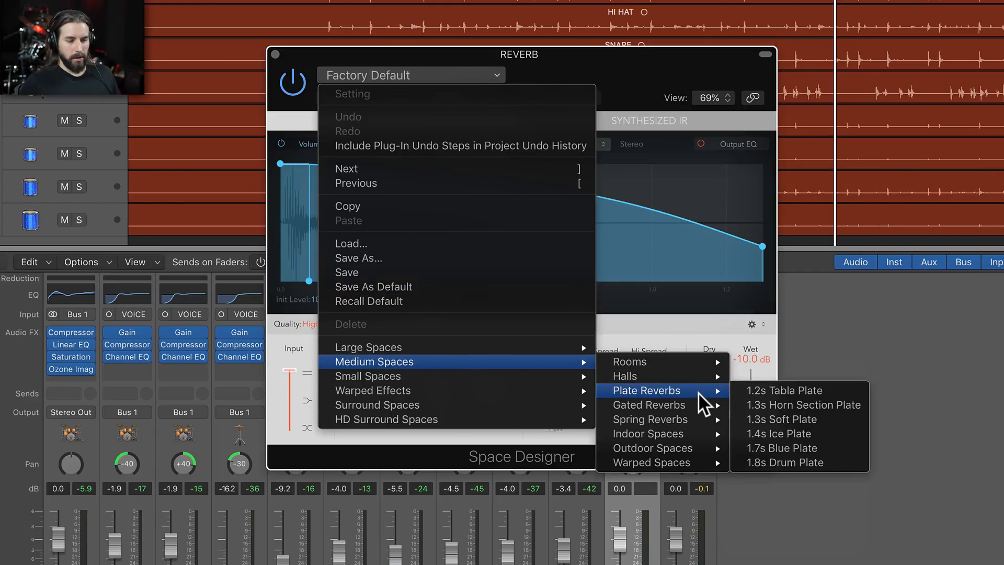
{"action": "left_click", "coordinate": [834, 461]}
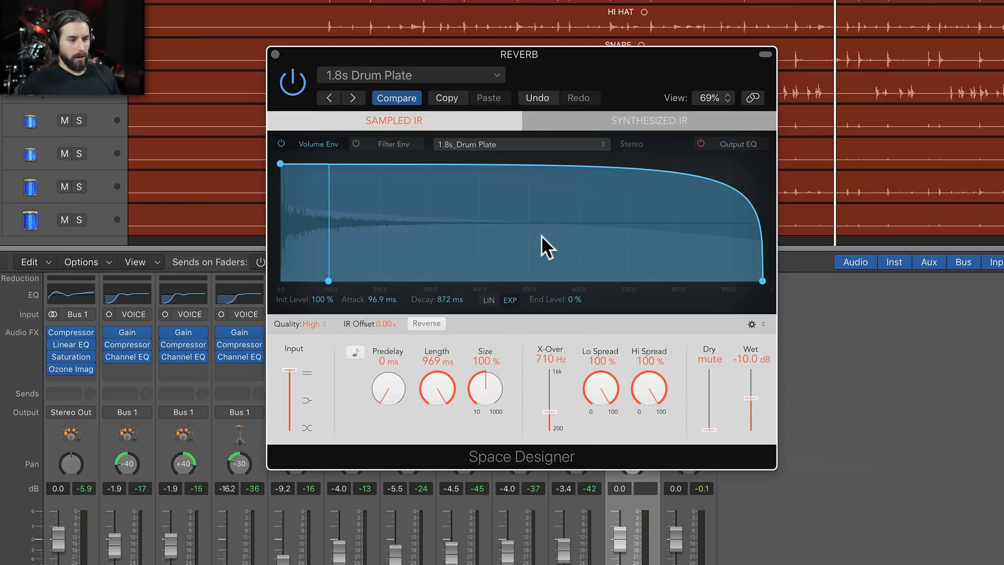
{"action": "left_click", "coordinate": [275, 53]}
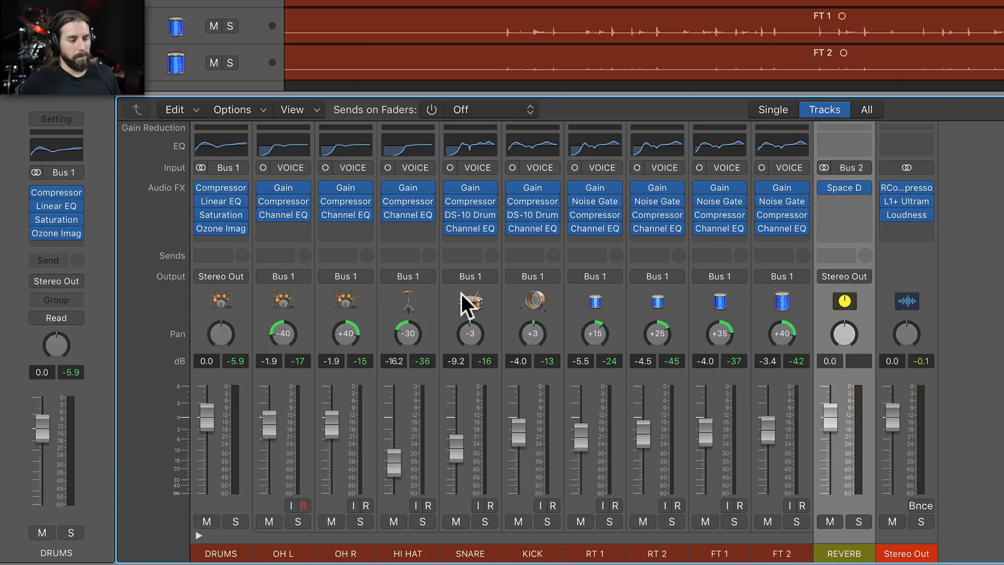
Select the OH L through FT 2 channels together and add a send to Bus 2 (REVERB) on all of them
{"action": "left_click", "coordinate": [305, 310]}
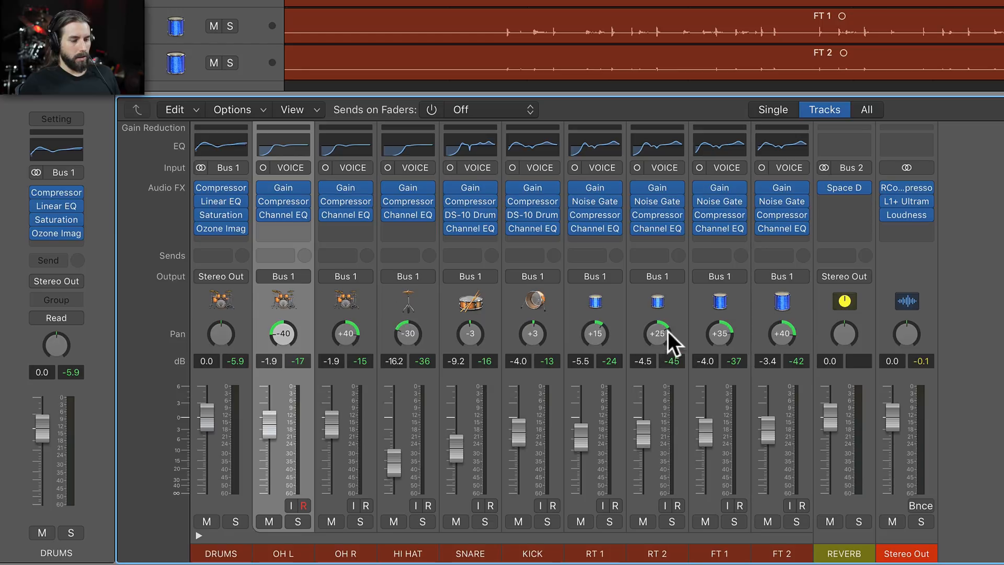
{"action": "left_click", "coordinate": [808, 319], "text": "shift"}
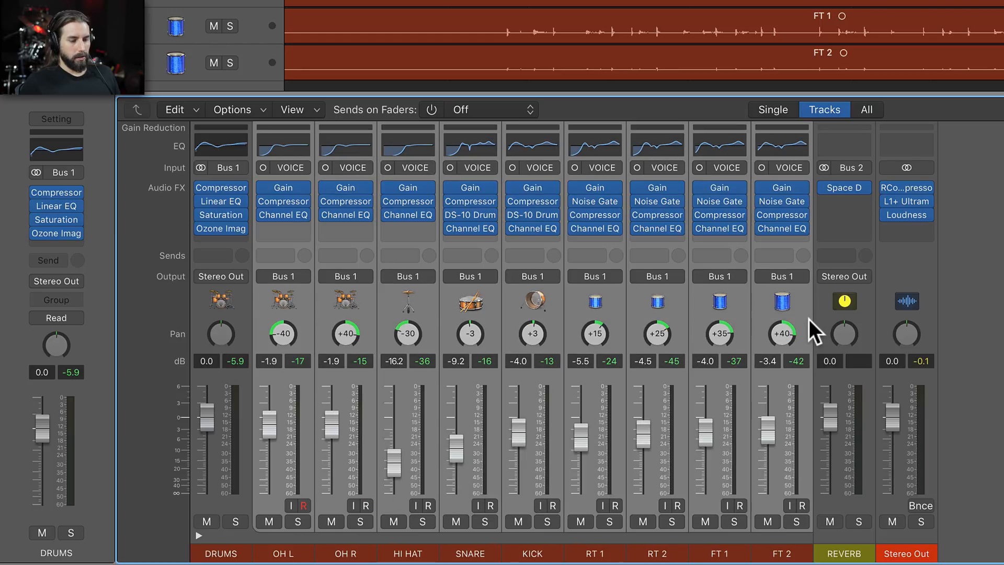
{"action": "left_click", "coordinate": [287, 255]}
{"action": "mouse_move", "coordinate": [298, 346]}
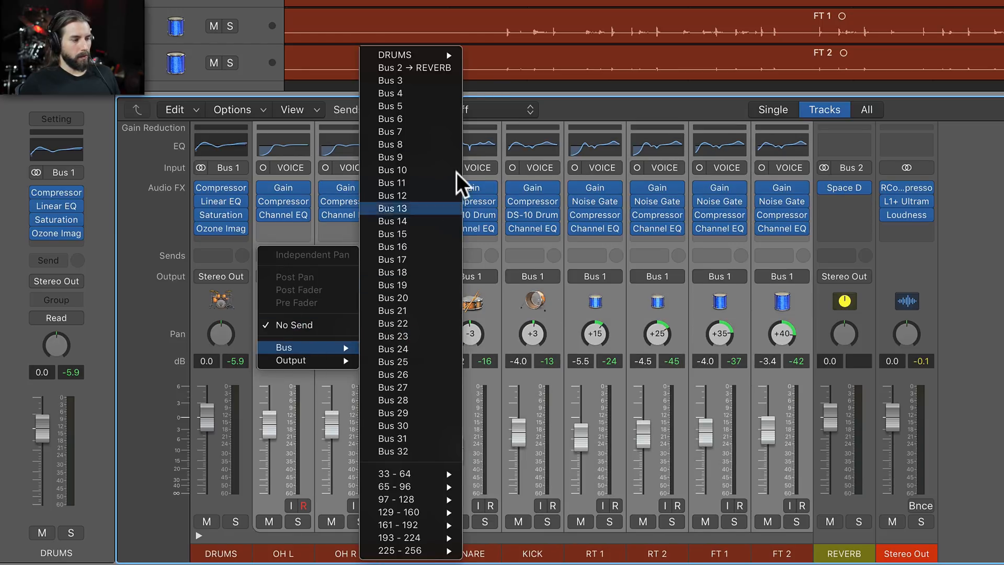
{"action": "left_click", "coordinate": [430, 68]}
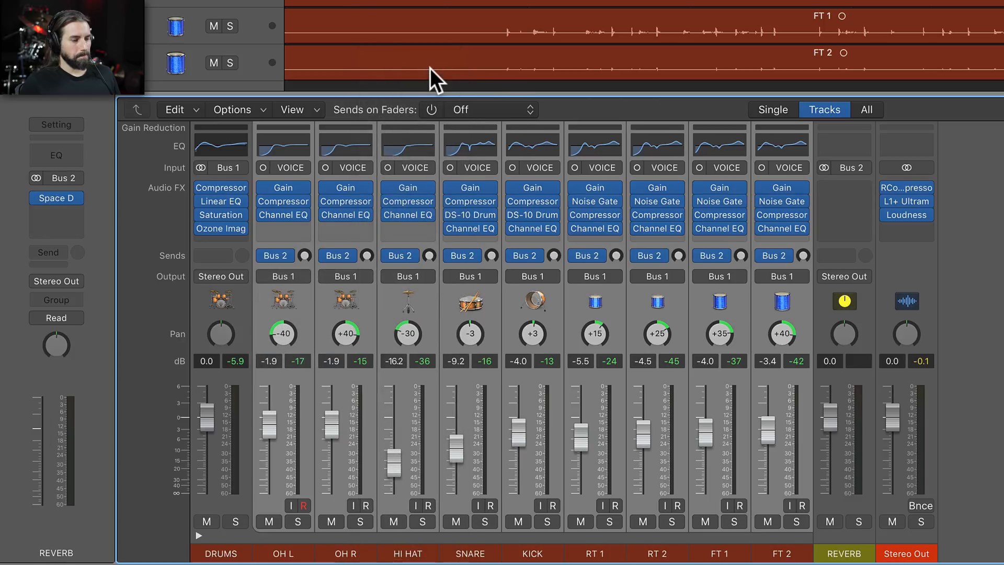
Switch on Sends on Faders for REVERB so the channel faders control the reverb send levels
{"action": "mouse_move", "coordinate": [531, 193]}
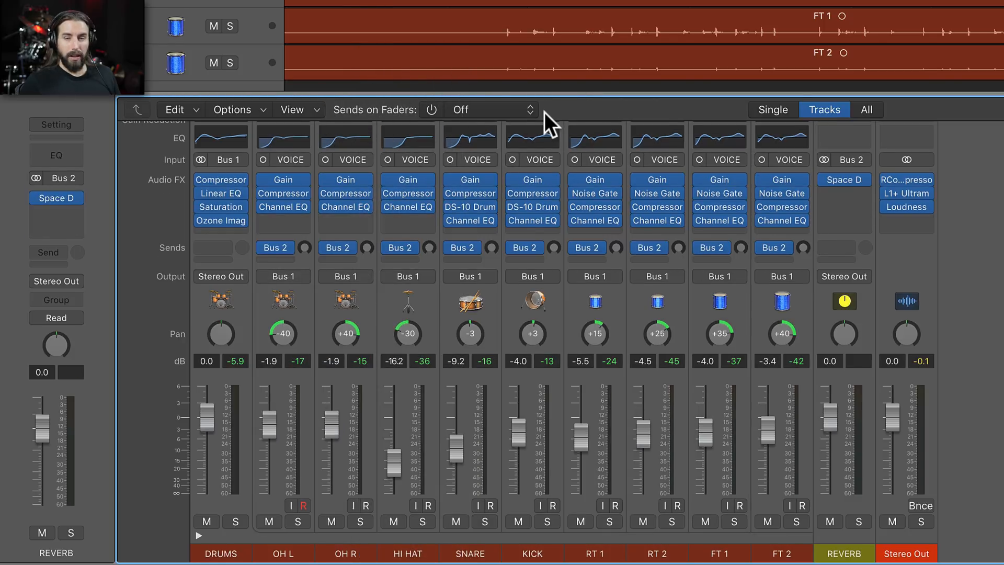
{"action": "left_click", "coordinate": [433, 111]}
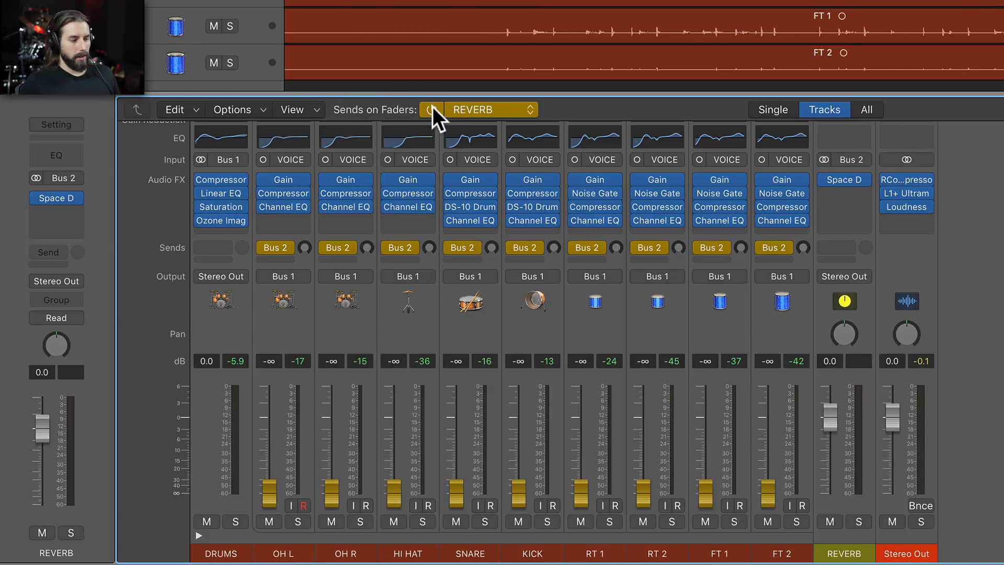
{"action": "left_click", "coordinate": [432, 107]}
{"action": "left_click", "coordinate": [431, 107]}
Try raising the OH L reverb send with its fader and pull it back down to −∞
{"action": "mouse_move", "coordinate": [271, 496]}
{"action": "left_mouse_down"}
{"action": "mouse_move", "coordinate": [269, 434]}
{"action": "mouse_move", "coordinate": [268, 502]}
{"action": "left_mouse_up"}
{"action": "left_click_drag", "start_coordinate": [303, 248], "coordinate": [308, 228]}
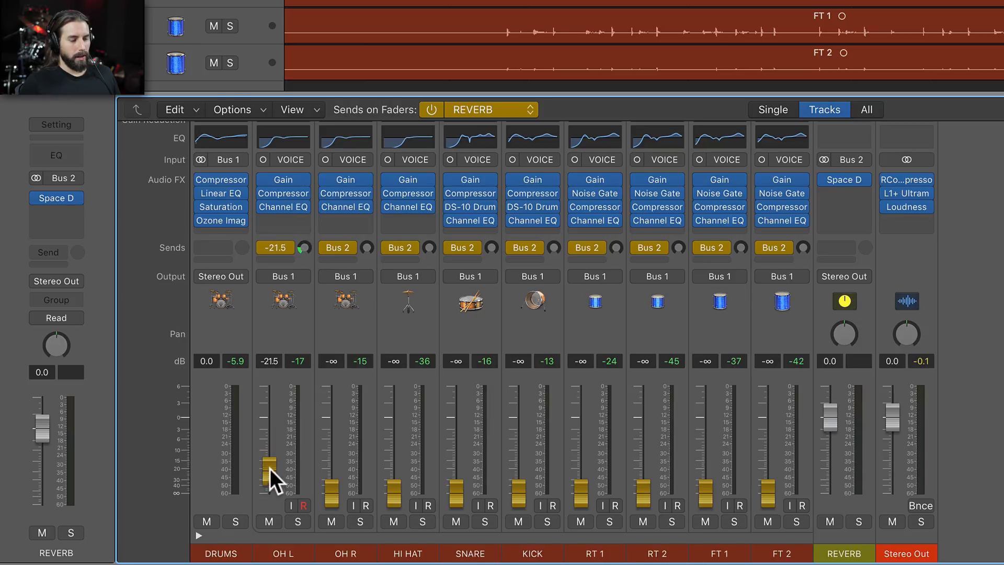
{"action": "left_click_drag", "start_coordinate": [269, 465], "coordinate": [274, 513]}
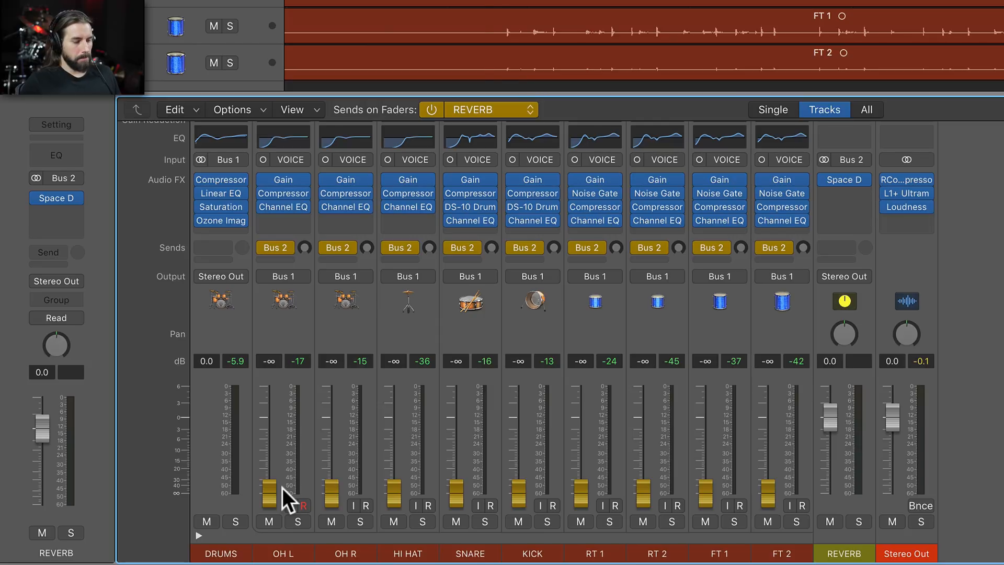
Start playback and set the overhead reverb sends to about −2.7 dB on OH L and −3.1 dB on OH R
{"action": "key", "text": "space"}
{"action": "left_click_drag", "start_coordinate": [268, 495], "coordinate": [265, 424]}
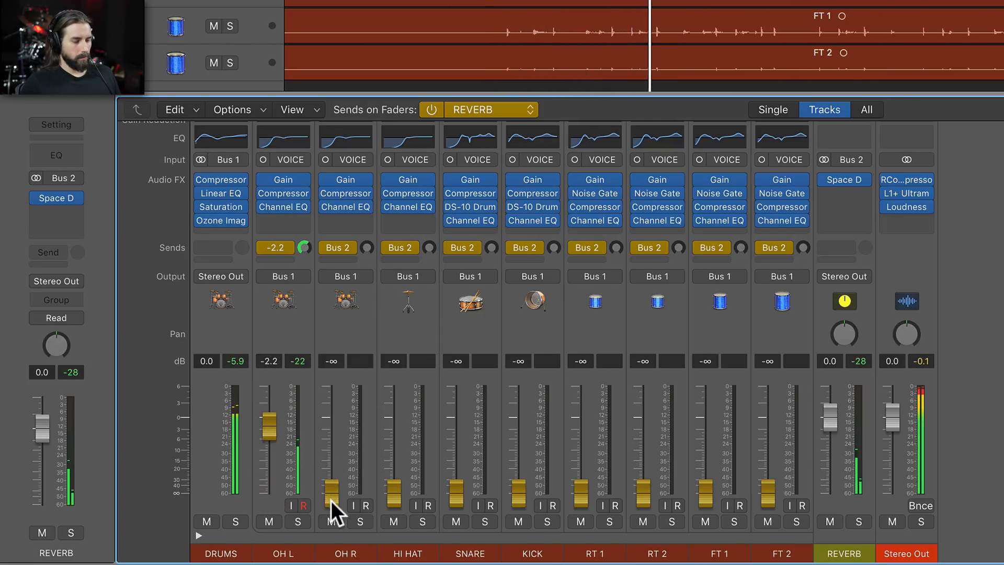
{"action": "left_click_drag", "start_coordinate": [330, 494], "coordinate": [332, 428]}
{"action": "left_click_drag", "start_coordinate": [269, 426], "coordinate": [269, 427]}
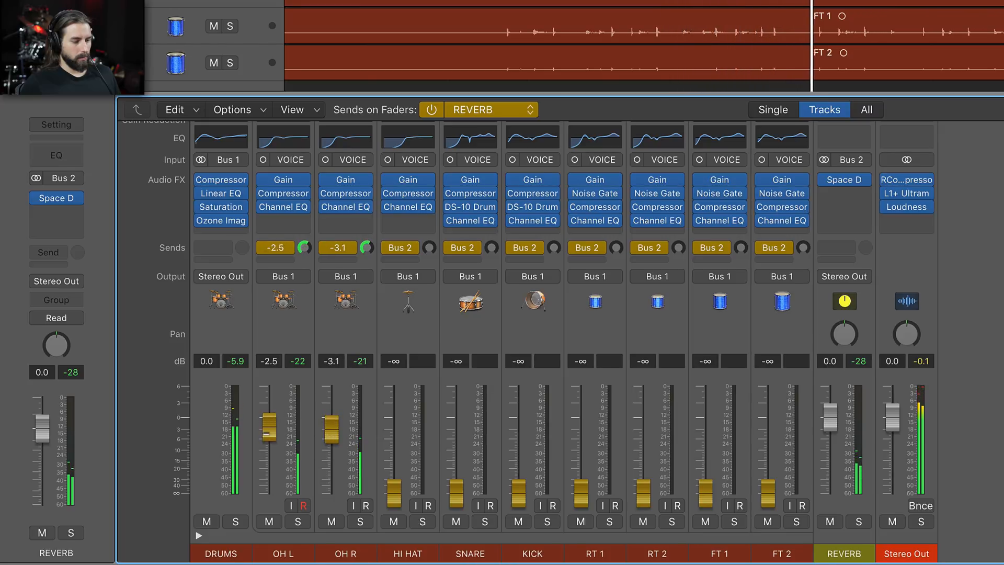
Set the reverb sends to −11.8 dB on HI HAT and 0.0 dB on SNARE, and lower the REVERB channel to −2.2 dB
{"action": "left_click_drag", "start_coordinate": [398, 499], "coordinate": [396, 460]}
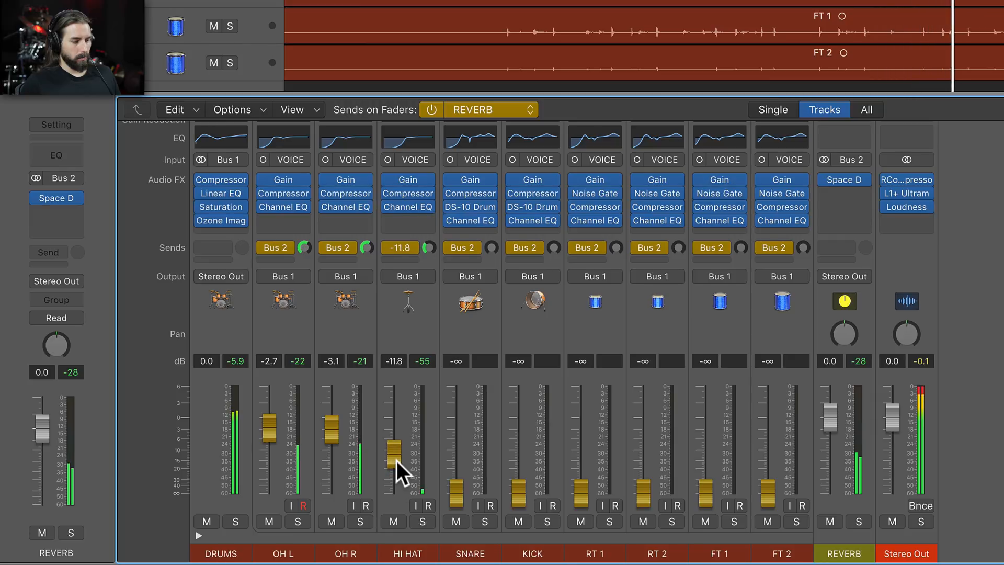
{"action": "left_click", "coordinate": [457, 495], "text": "alt"}
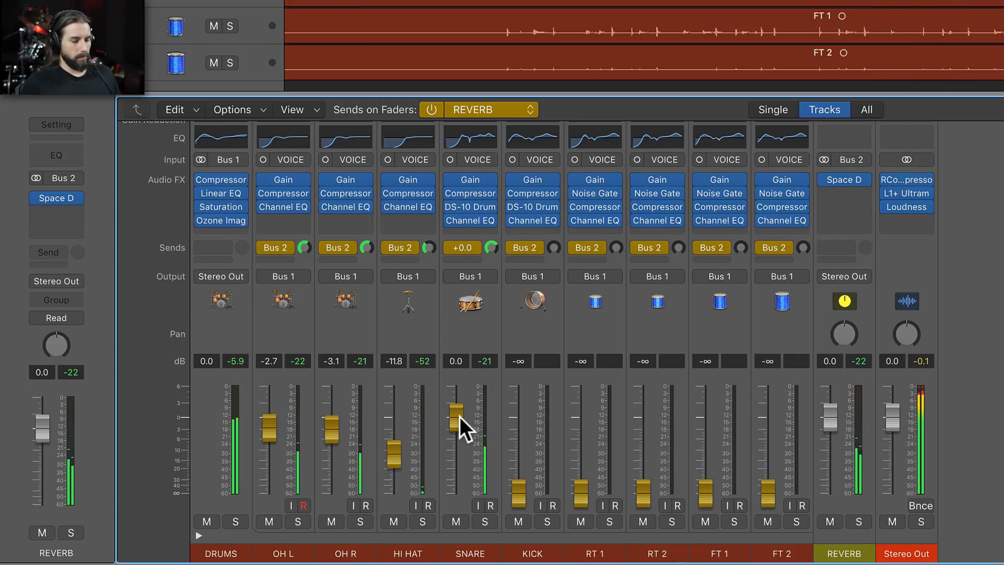
{"action": "left_click_drag", "start_coordinate": [831, 415], "coordinate": [831, 431]}
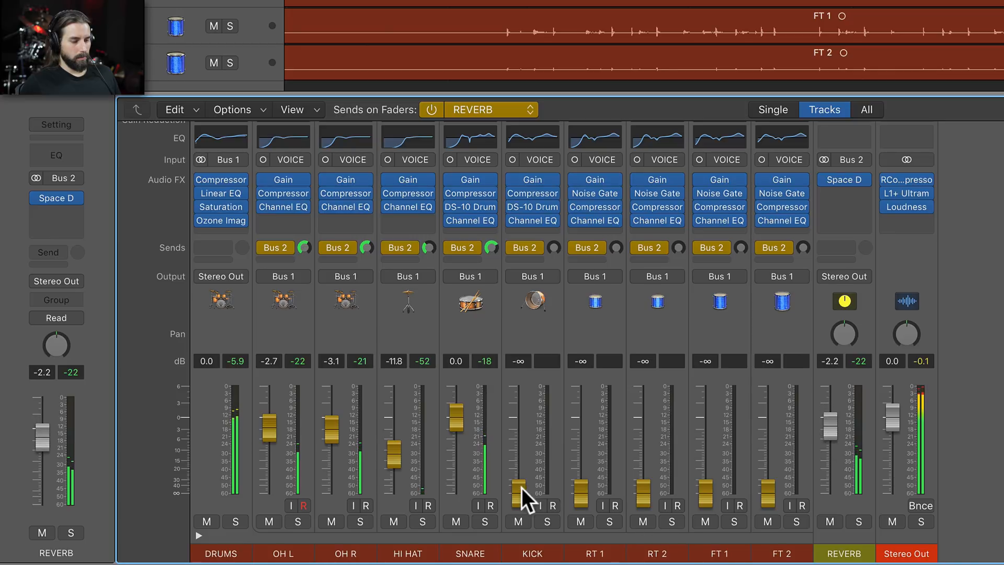
Solo the KICK channel and raise its reverb send to −11.6 dB
{"action": "left_click_drag", "start_coordinate": [520, 494], "coordinate": [520, 459]}
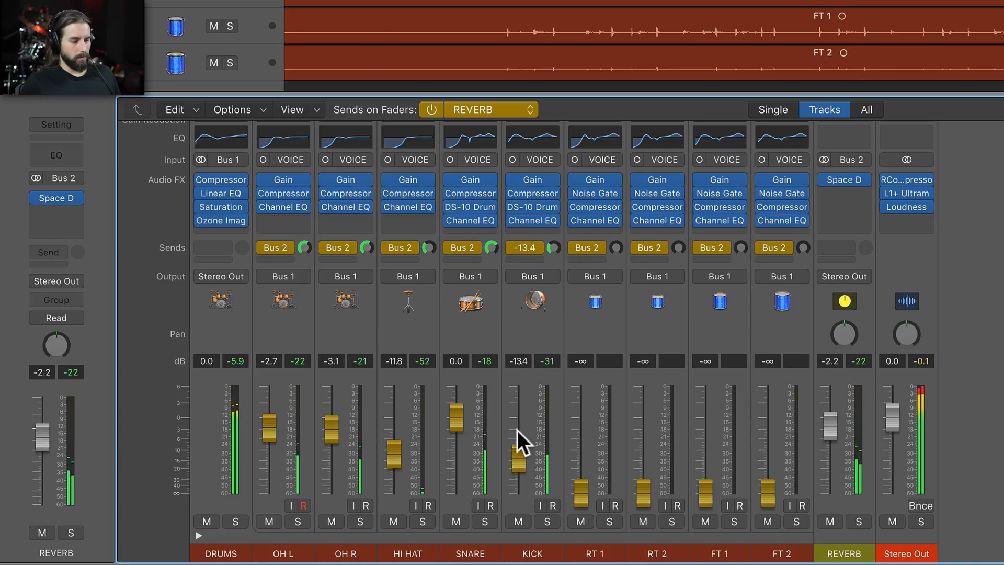
{"action": "left_click", "coordinate": [549, 517]}
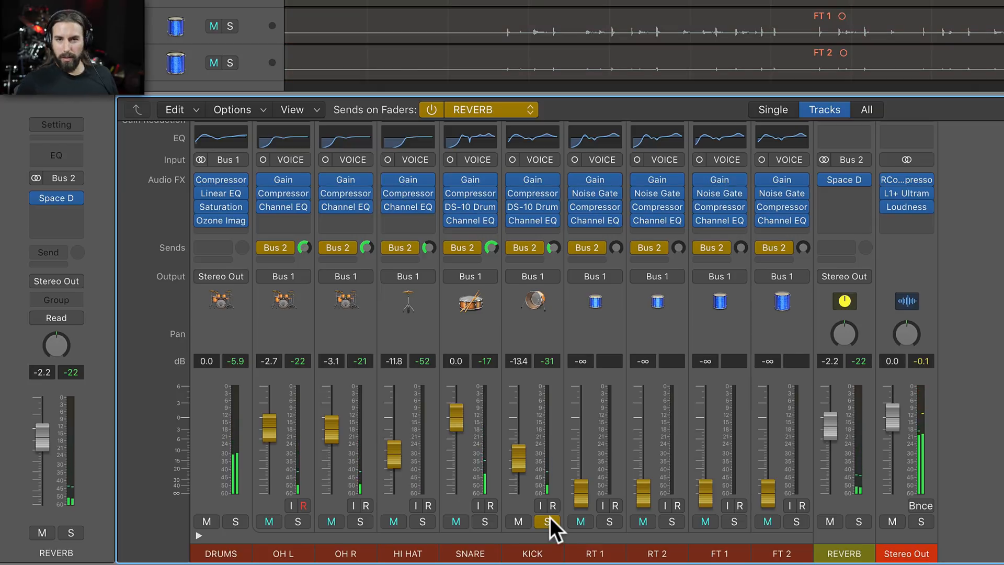
{"action": "left_click_drag", "start_coordinate": [519, 463], "coordinate": [519, 458]}
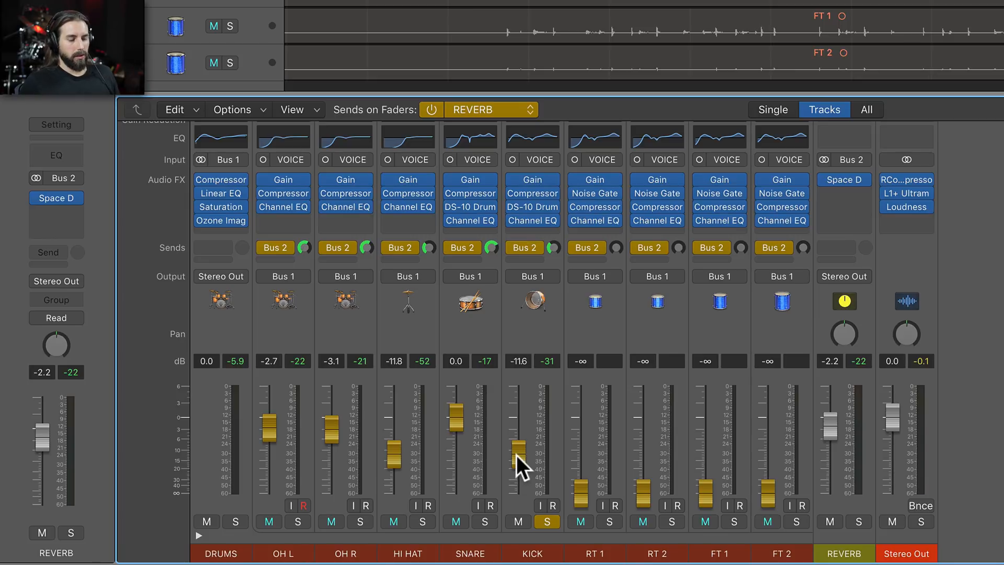
Play the soloed kick and audition an exaggerated reverb send, raised to +2.4 dB and then set to −0.2 dB
{"action": "key", "text": "space"}
{"action": "left_click_drag", "start_coordinate": [517, 457], "coordinate": [517, 406]}
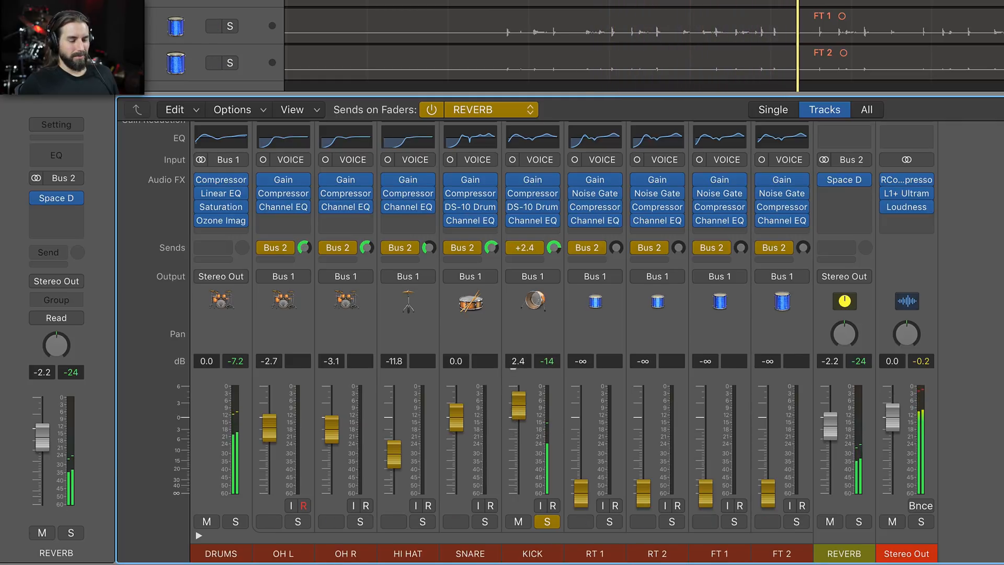
{"action": "left_click_drag", "start_coordinate": [518, 405], "coordinate": [518, 417]}
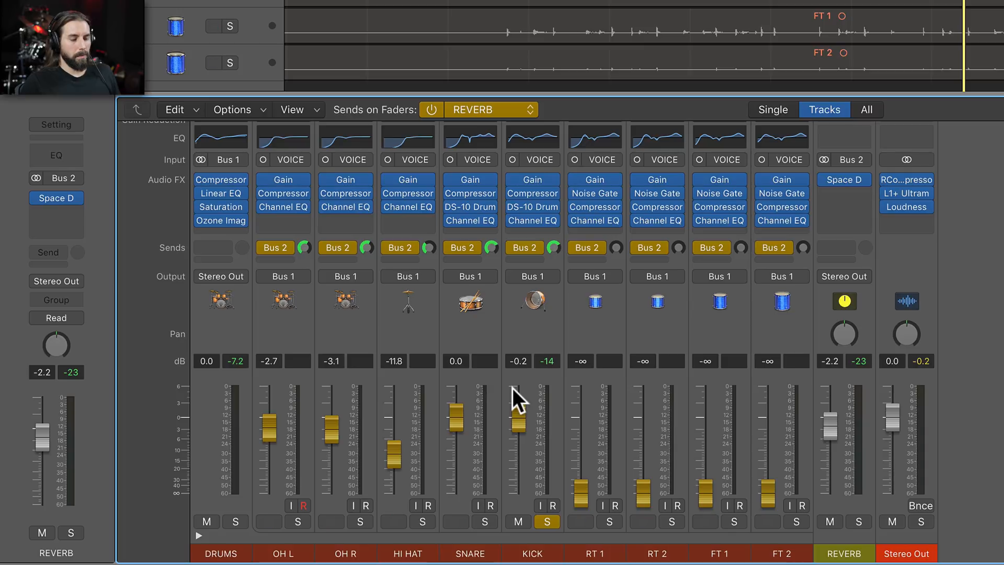
Lower the KICK reverb send to −15.8 dB while listening to it, and take the channel out of solo
{"action": "left_click_drag", "start_coordinate": [519, 418], "coordinate": [518, 465]}
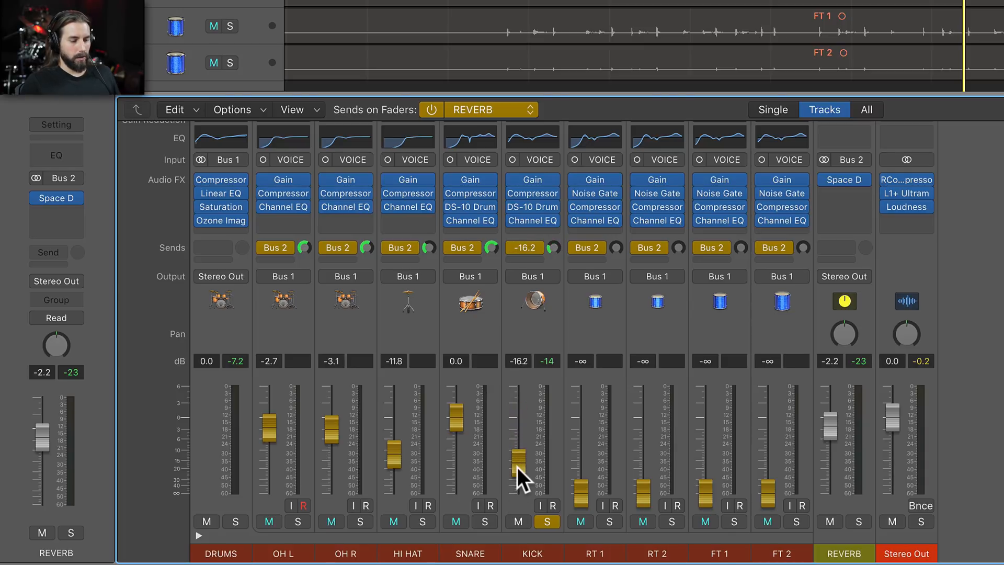
{"action": "key", "text": "space"}
{"action": "mouse_move", "coordinate": [517, 467]}
{"action": "left_mouse_down"}
{"action": "mouse_move", "coordinate": [518, 494]}
{"action": "mouse_move", "coordinate": [511, 438]}
{"action": "mouse_move", "coordinate": [510, 464]}
{"action": "left_mouse_up"}
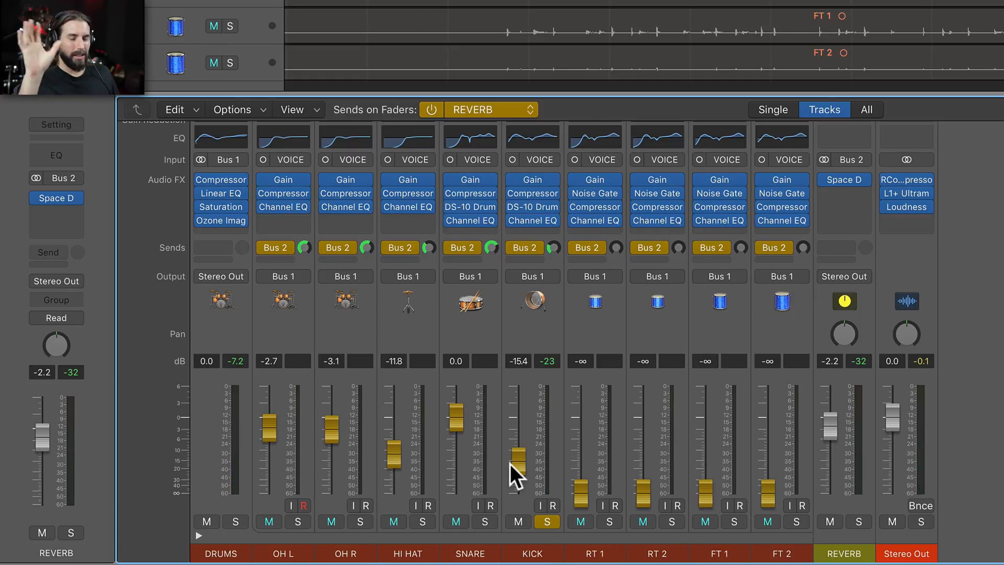
{"action": "left_click_drag", "start_coordinate": [513, 462], "coordinate": [513, 464]}
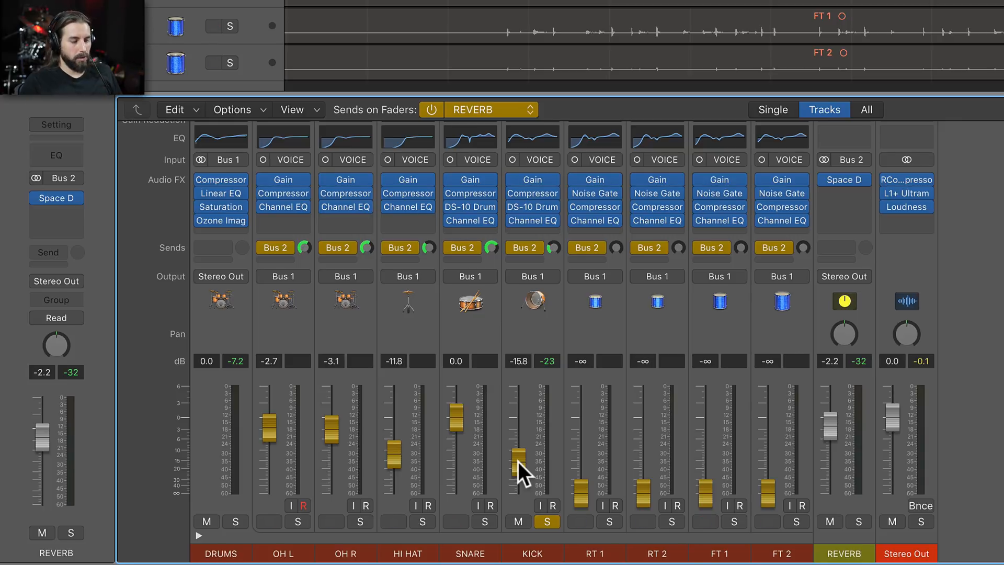
{"action": "left_click", "coordinate": [557, 519]}
Select the RT 1 through FT 2 channels, set their reverb sends together to −6.4 dB and play back the mix
{"action": "left_click", "coordinate": [617, 460]}
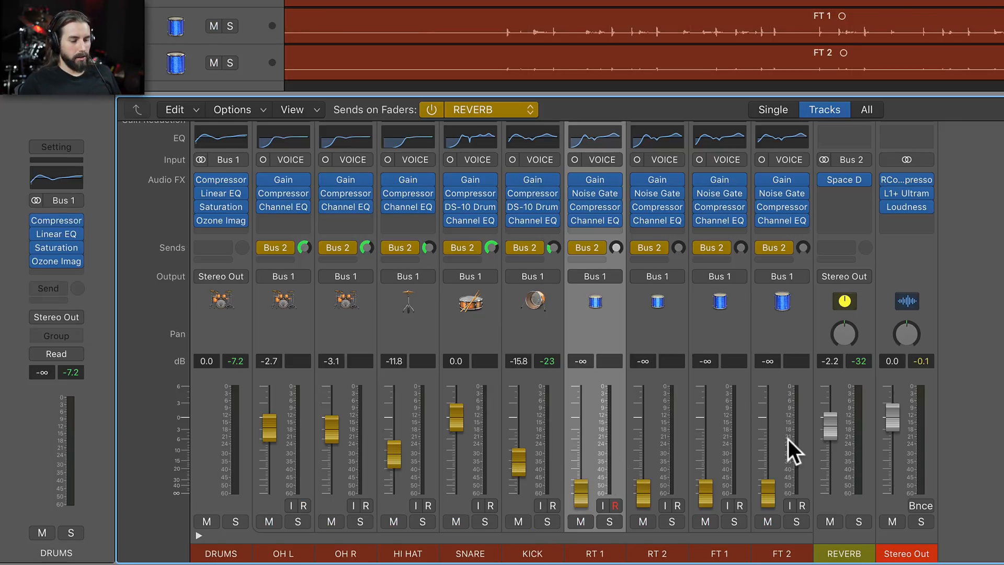
{"action": "left_click", "coordinate": [807, 441], "text": "shift"}
{"action": "left_click_drag", "start_coordinate": [768, 488], "coordinate": [767, 437]}
{"action": "key", "text": "space"}
{"action": "left_click", "coordinate": [778, 453]}
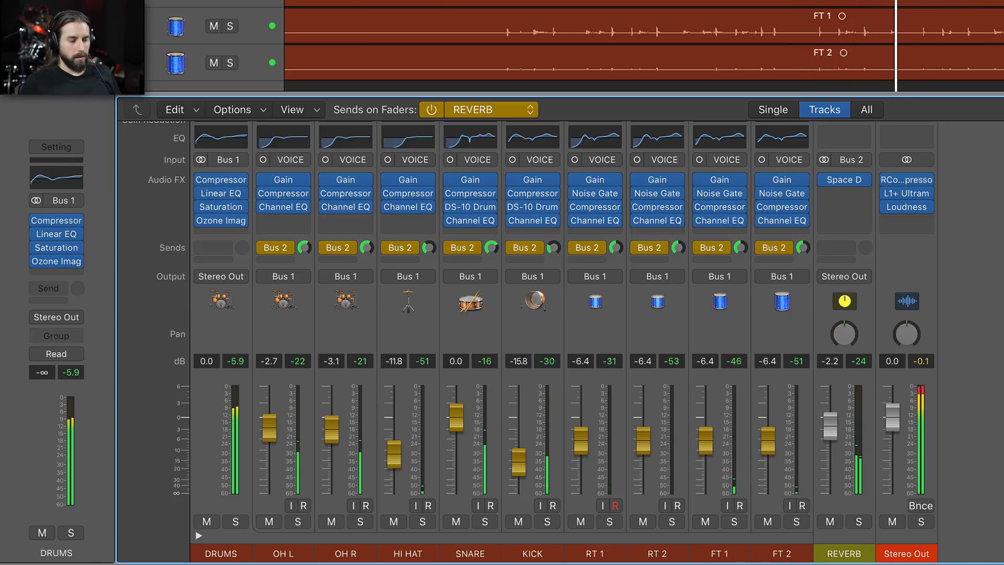
Stop playback and turn Sends on Faders off to return the faders to the channel levels
{"action": "key", "text": "space"}
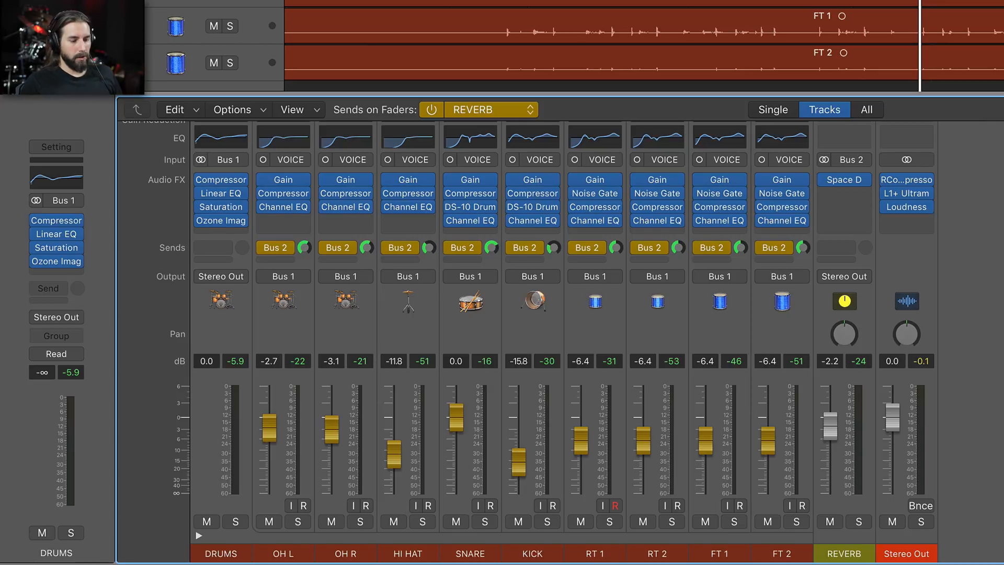
{"action": "left_click", "coordinate": [431, 110]}
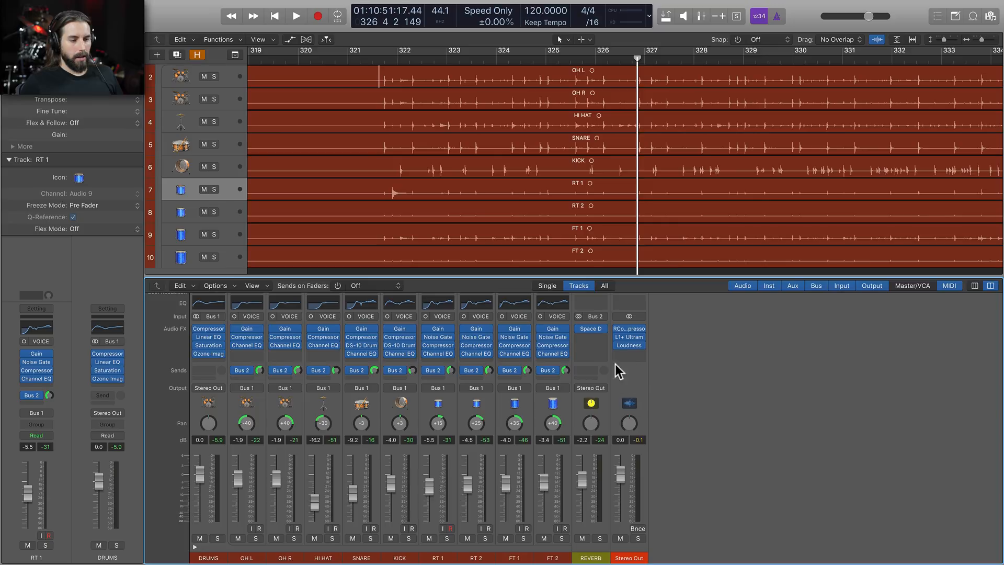
Open Space Designer on the REVERB aux, show its Output EQ and enable the low cut band
{"action": "left_click", "coordinate": [595, 333]}
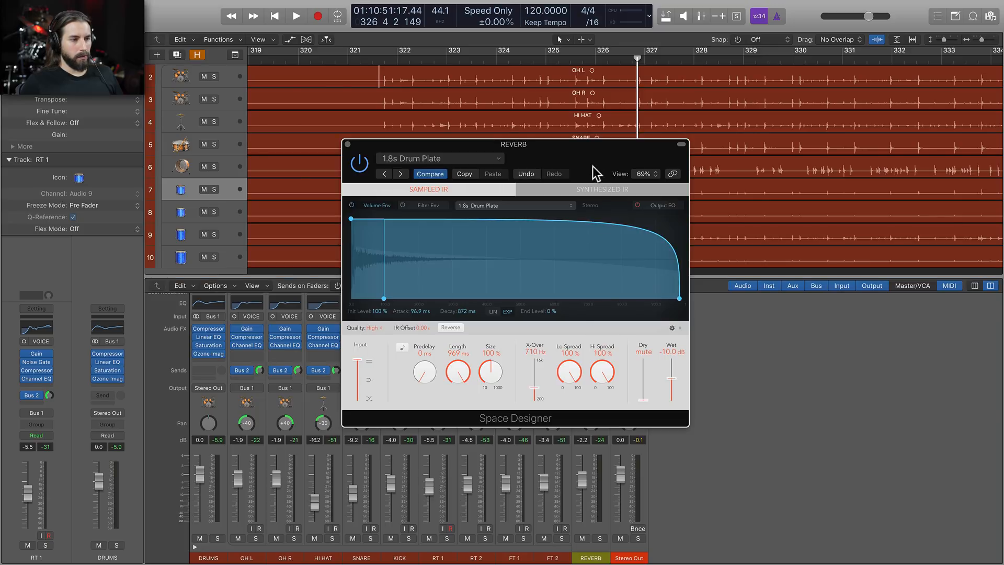
{"action": "left_click_drag", "start_coordinate": [595, 168], "coordinate": [598, 140]}
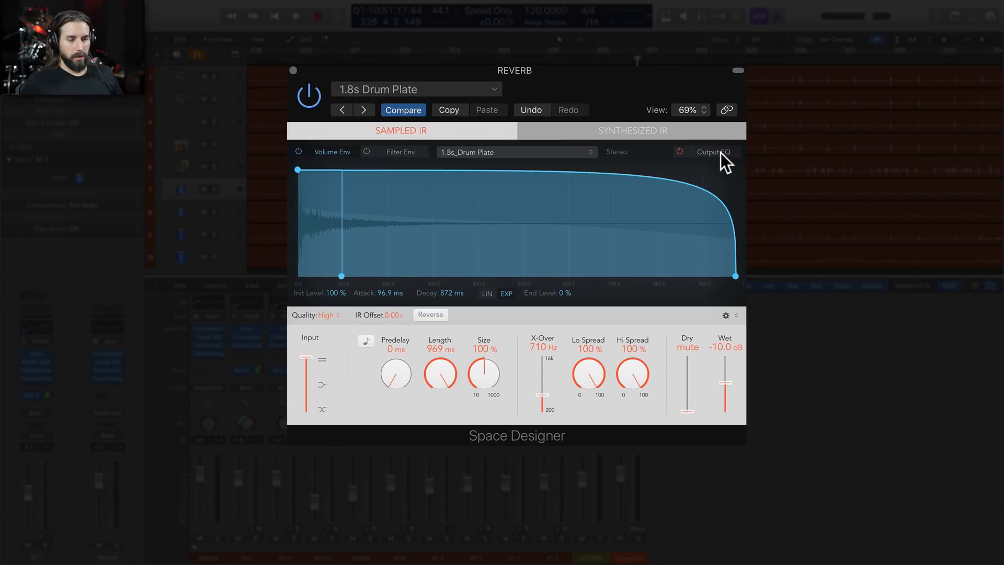
{"action": "left_click", "coordinate": [716, 152]}
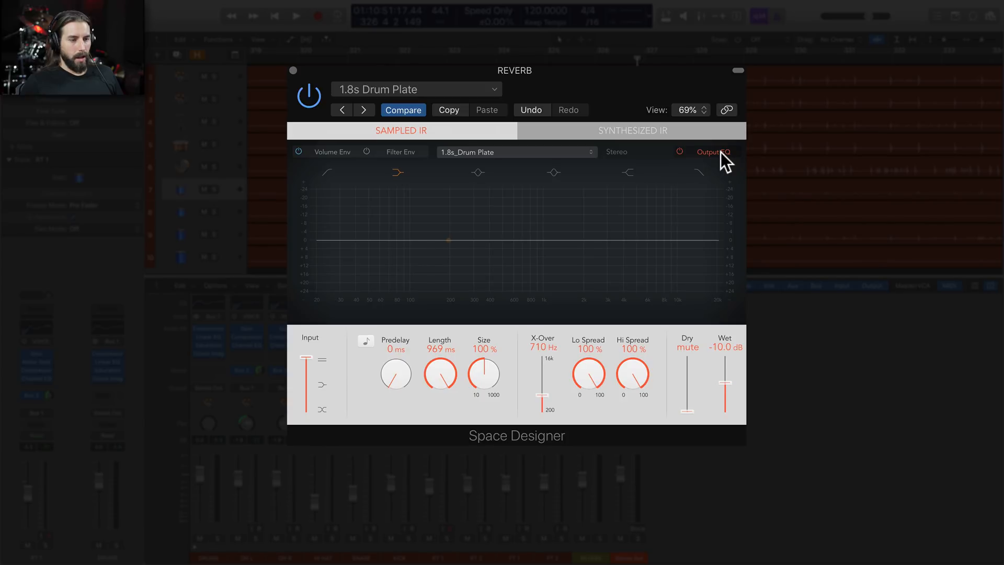
{"action": "left_click", "coordinate": [329, 171]}
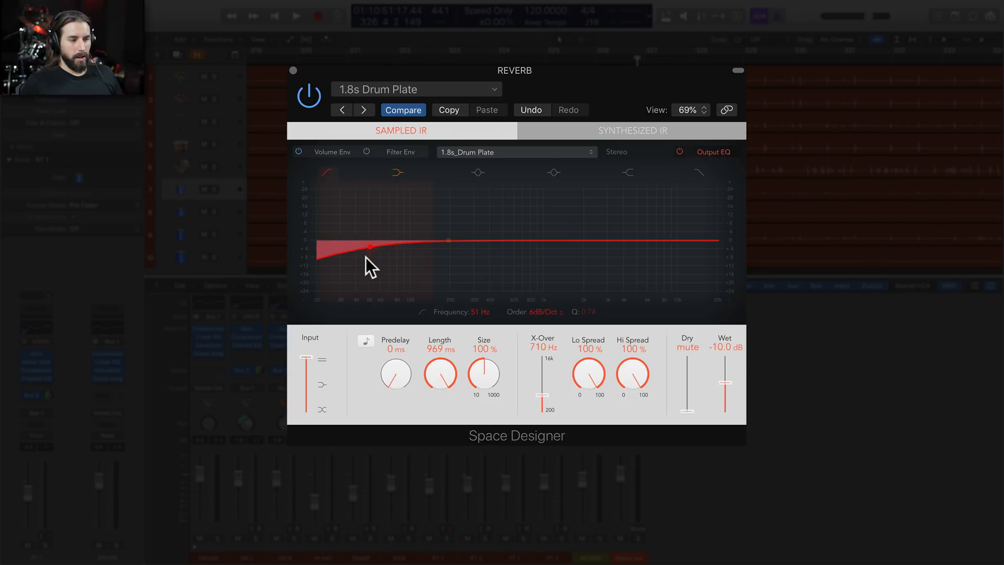
Sweep the low cut up from 20 Hz while playing the mix, stop playback and set its frequency to 1000 Hz
{"action": "left_click_drag", "start_coordinate": [365, 257], "coordinate": [526, 253]}
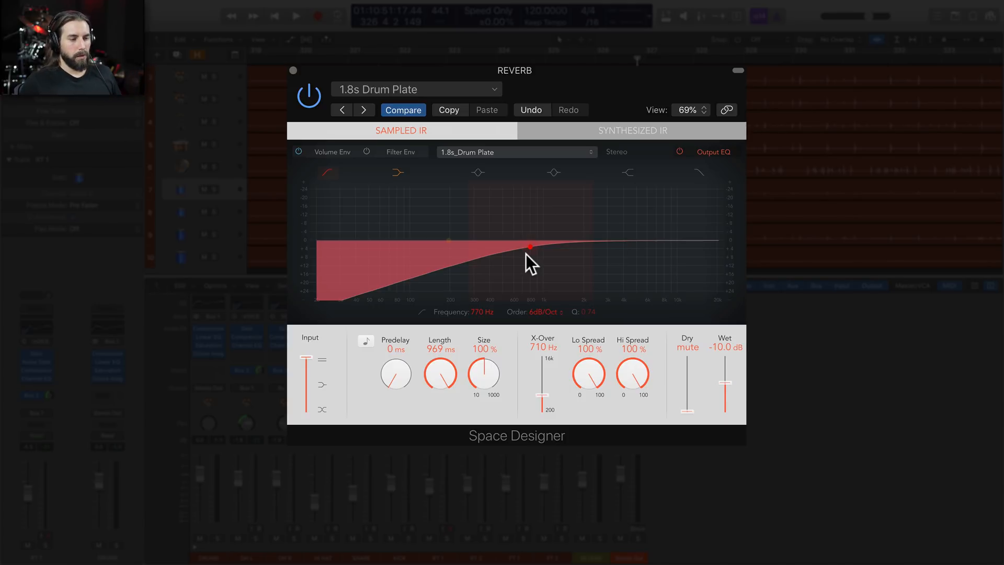
{"action": "left_click_drag", "start_coordinate": [525, 253], "coordinate": [310, 230]}
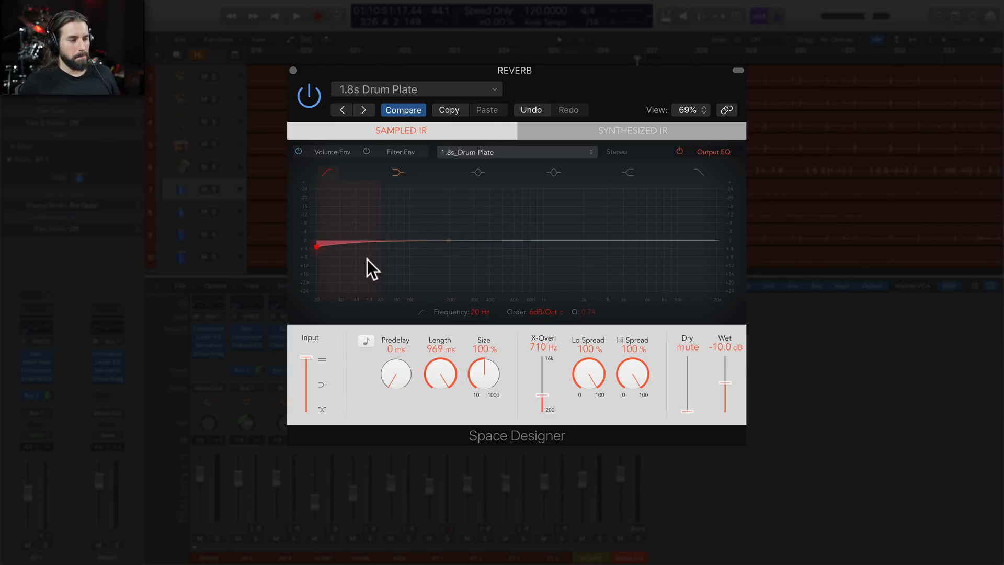
{"action": "key", "text": "space"}
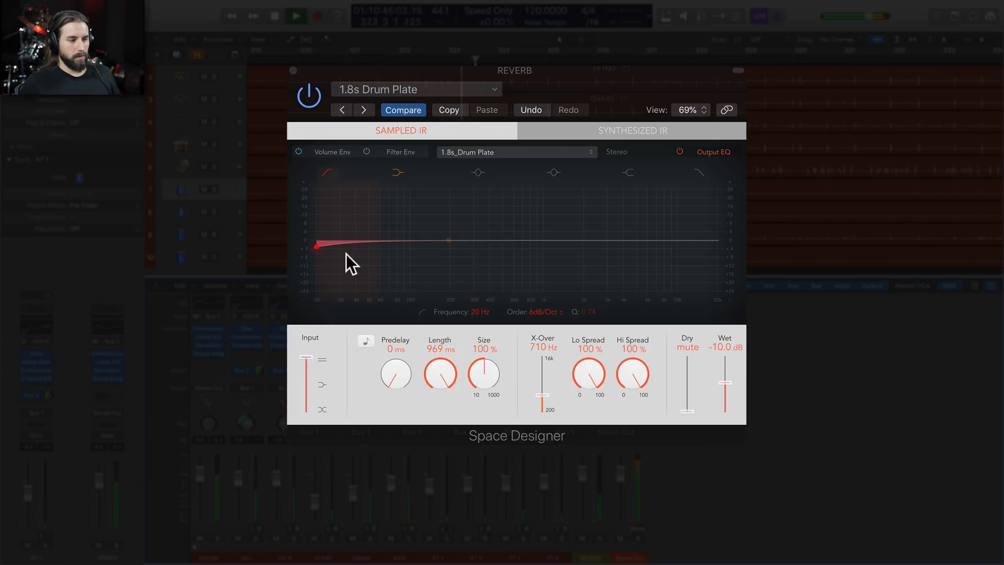
{"action": "left_click_drag", "start_coordinate": [343, 253], "coordinate": [576, 203]}
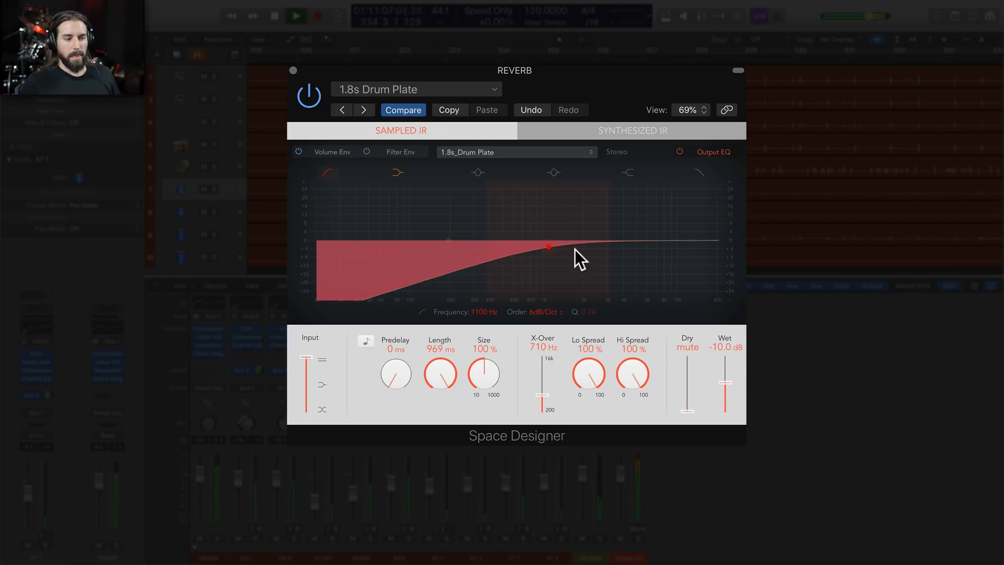
{"action": "key", "text": "space"}
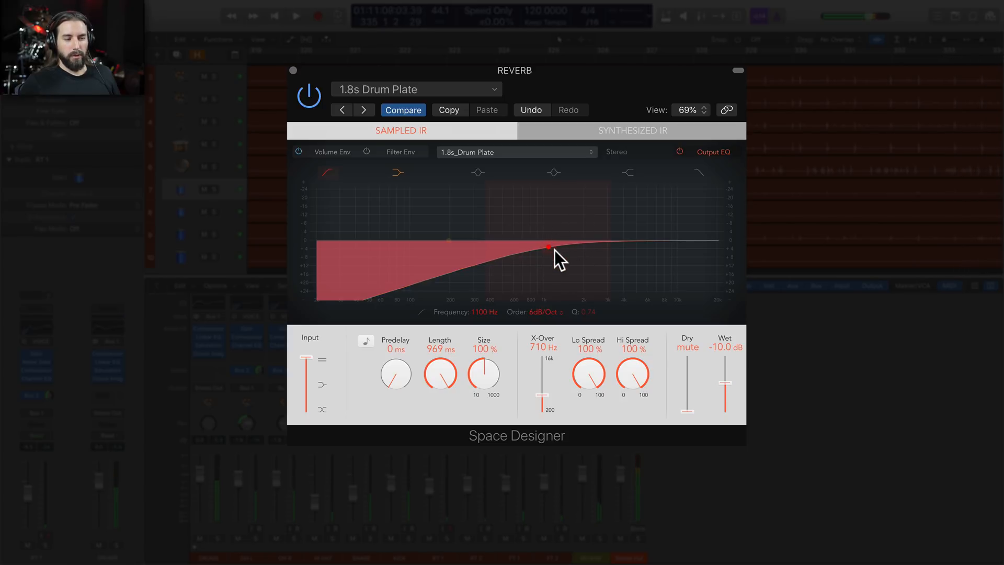
{"action": "left_click_drag", "start_coordinate": [553, 250], "coordinate": [552, 250]}
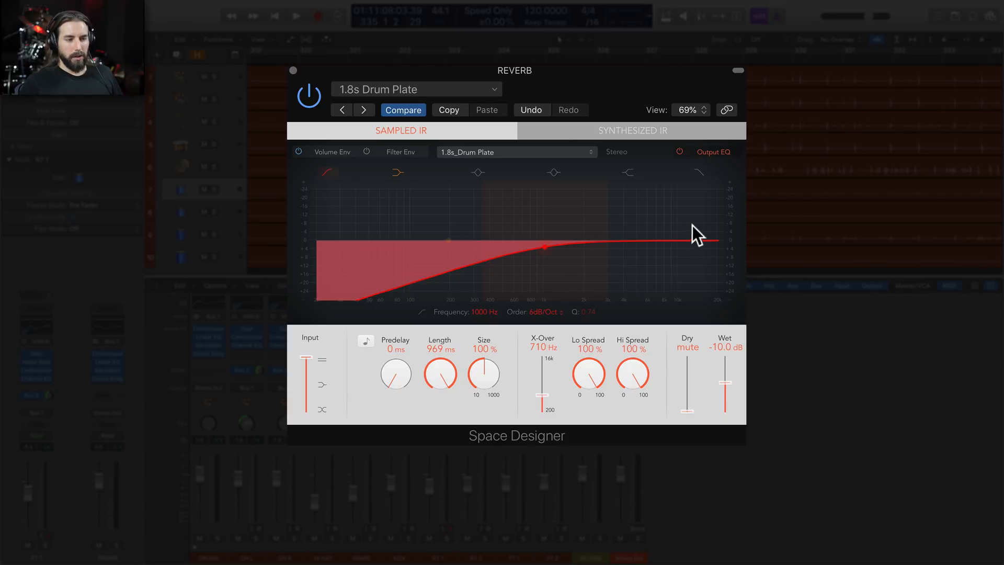
Enable the high cut band, sweep it during playback, set its frequency to 11200 Hz and stop playback
{"action": "left_click", "coordinate": [698, 171]}
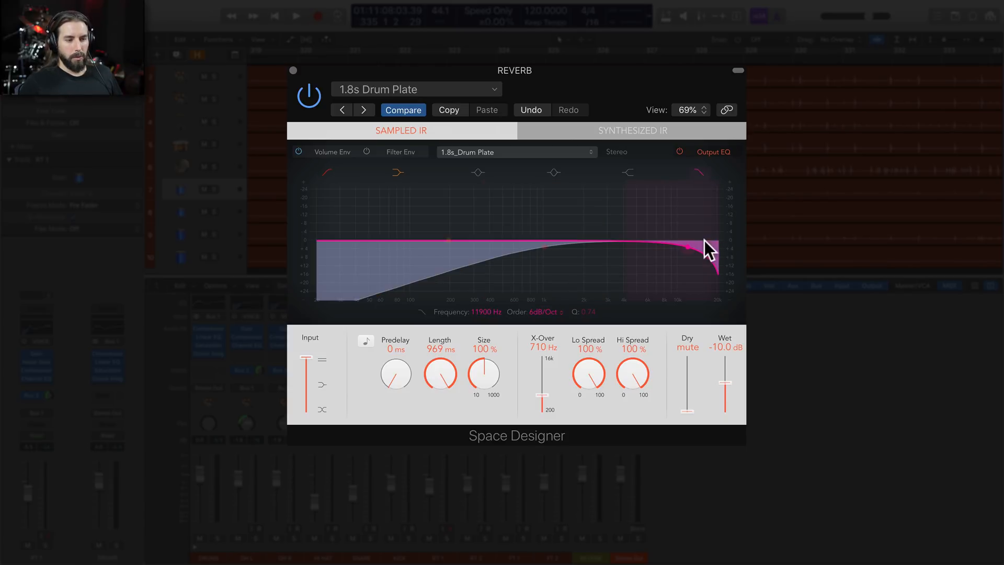
{"action": "left_click_drag", "start_coordinate": [702, 252], "coordinate": [704, 253]}
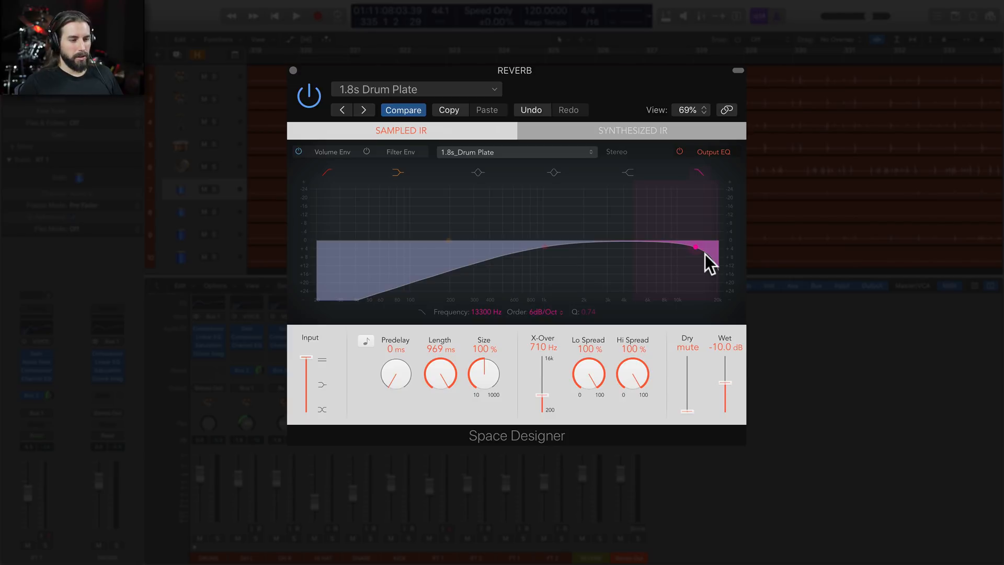
{"action": "key", "text": "space"}
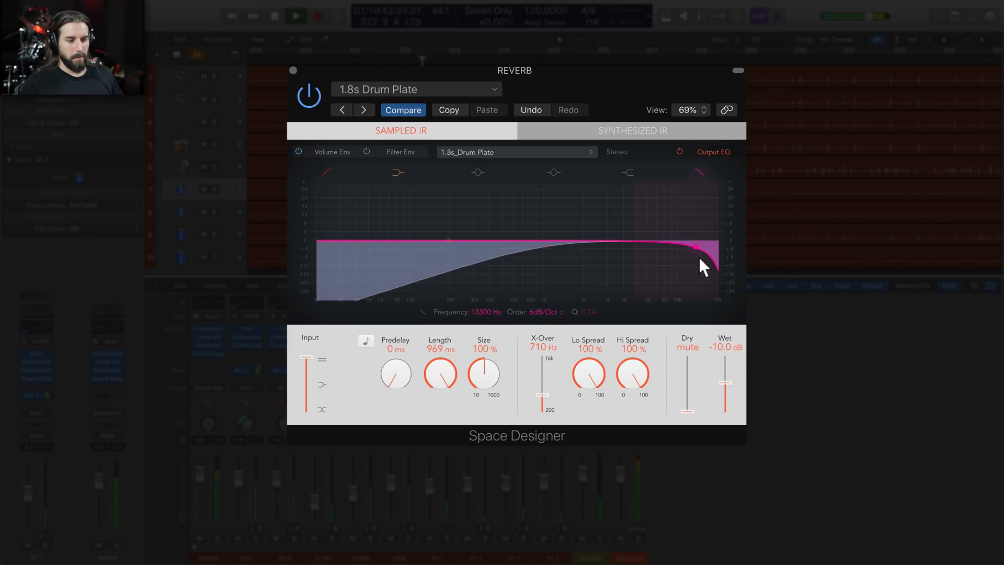
{"action": "left_click_drag", "start_coordinate": [699, 256], "coordinate": [723, 238]}
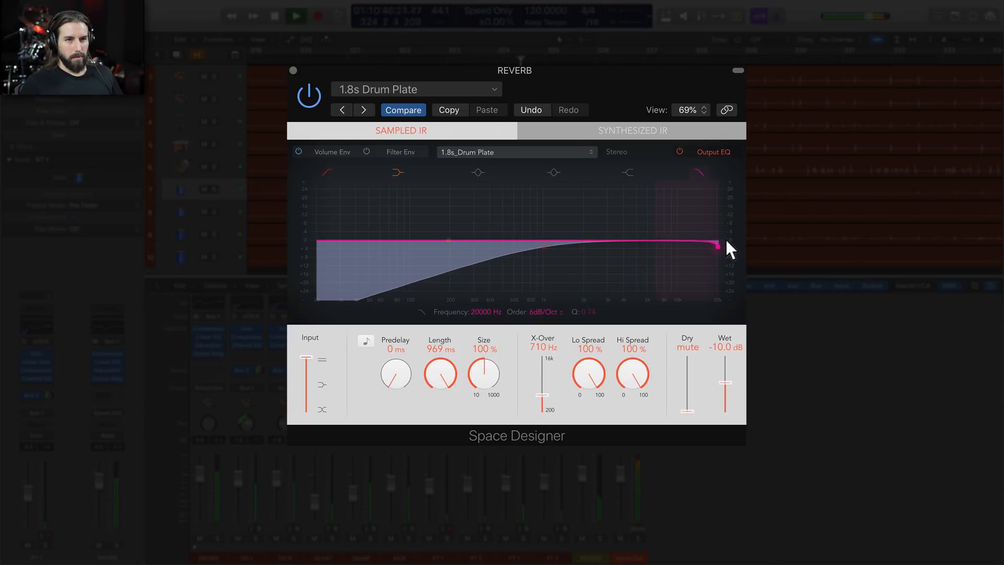
{"action": "left_click_drag", "start_coordinate": [711, 239], "coordinate": [685, 241]}
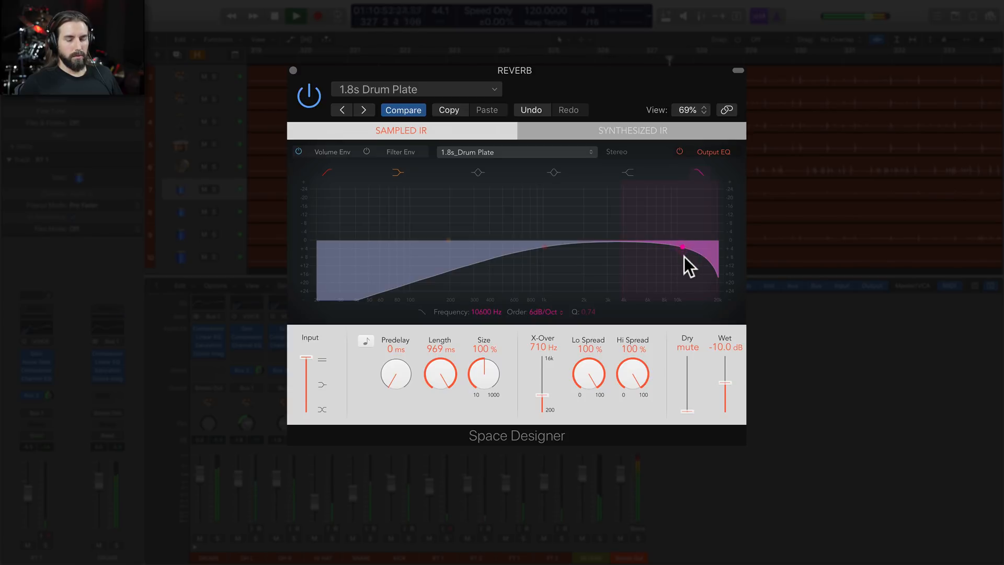
{"action": "left_click_drag", "start_coordinate": [683, 256], "coordinate": [685, 255]}
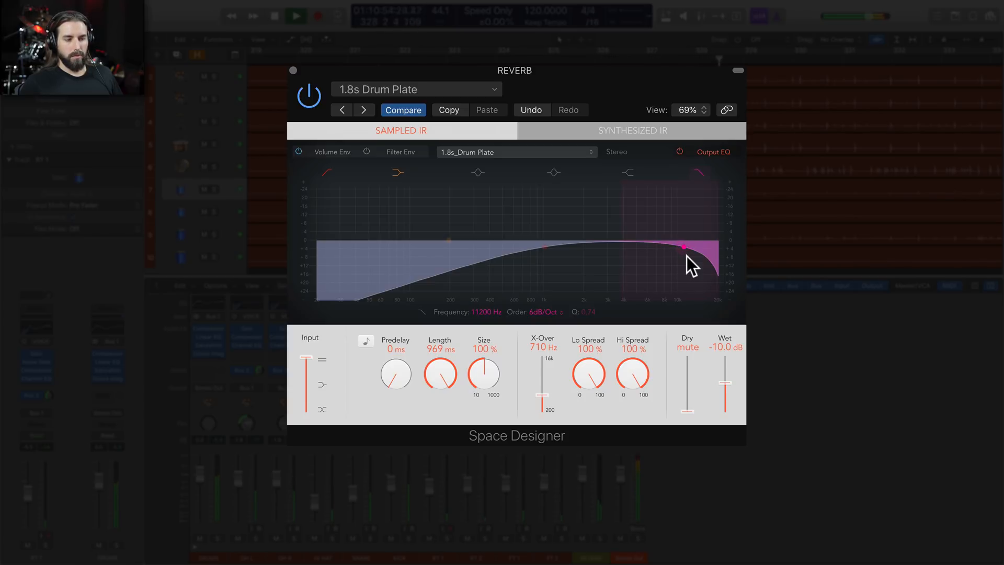
{"action": "key", "text": "space"}
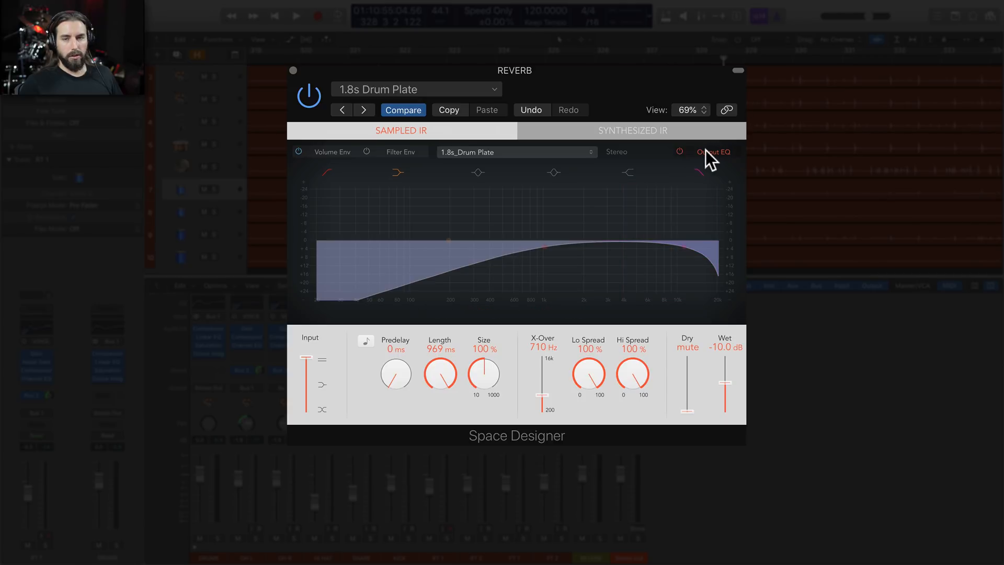
Compare the reverb with the Output EQ off and on during playback, leave the EQ on and close Space Designer
{"action": "left_click", "coordinate": [680, 151]}
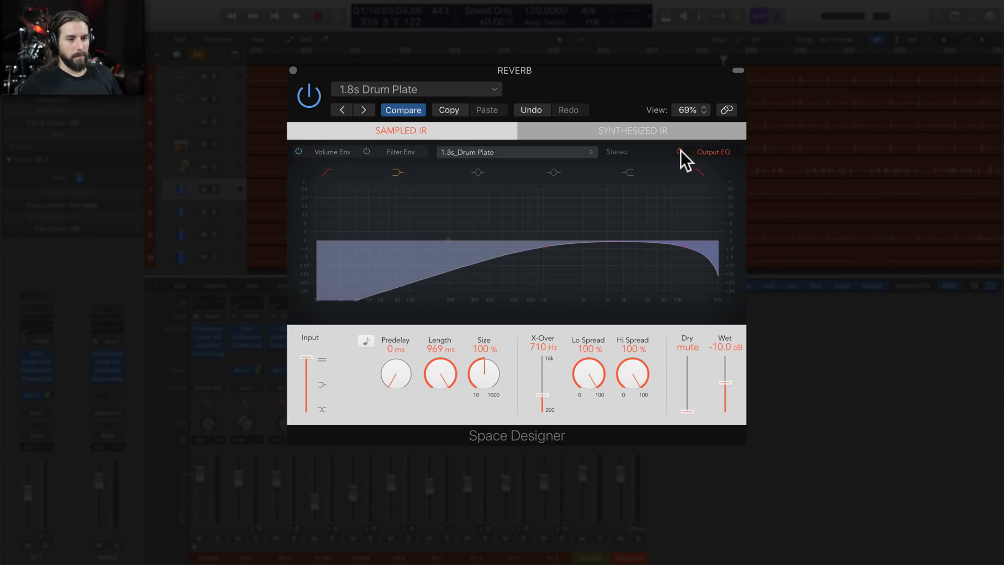
{"action": "key", "text": "space"}
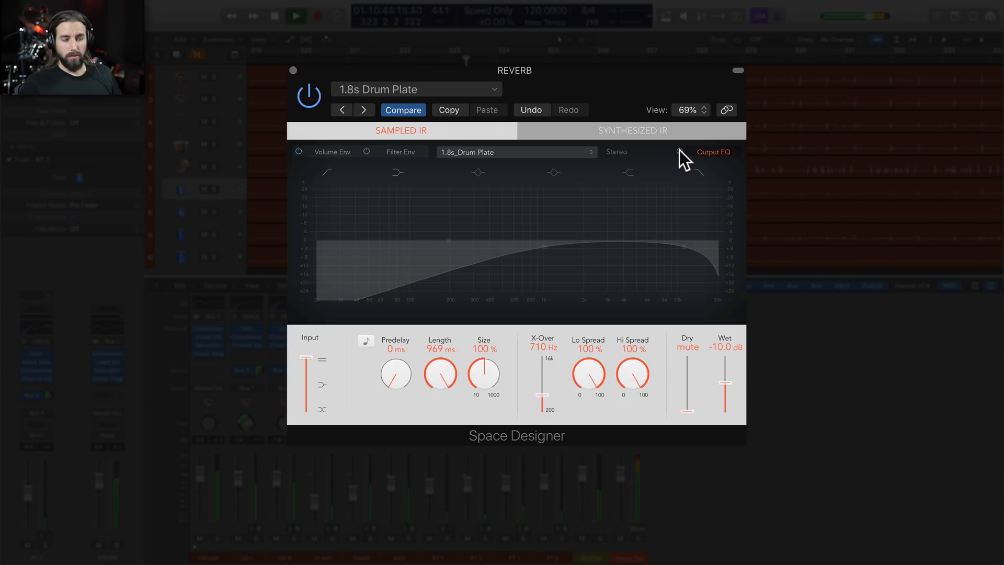
{"action": "left_click", "coordinate": [679, 151]}
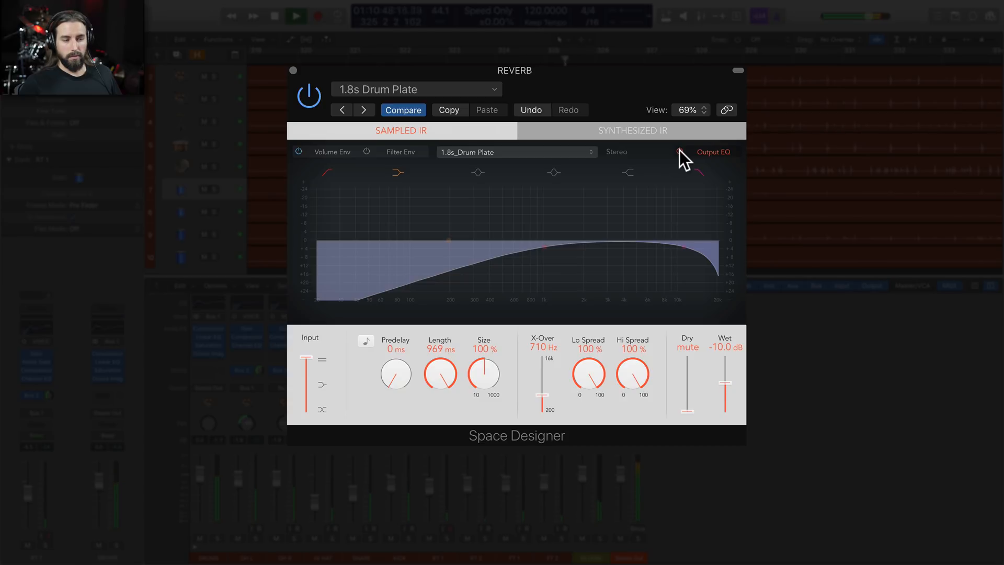
{"action": "left_click", "coordinate": [680, 151]}
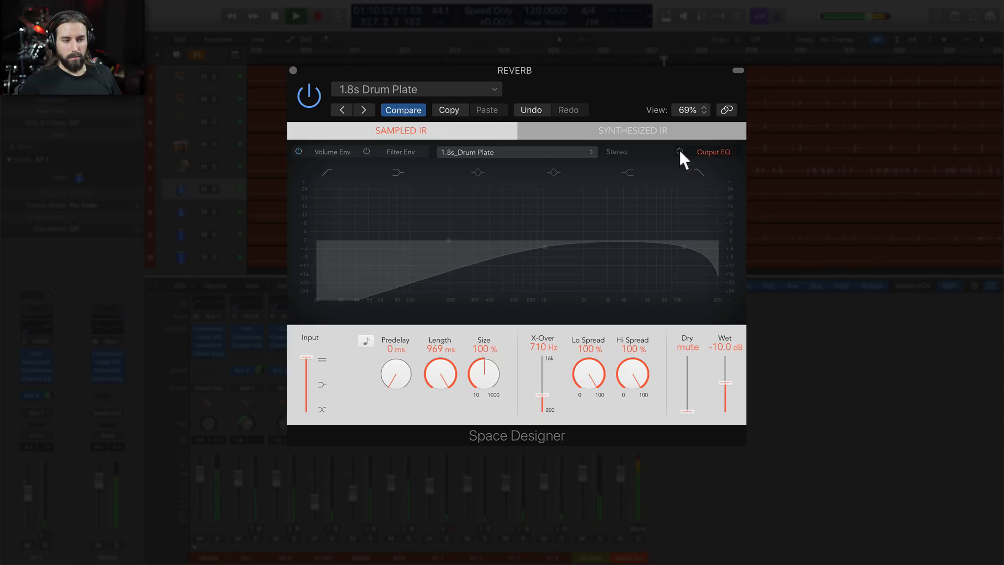
{"action": "left_click", "coordinate": [680, 151]}
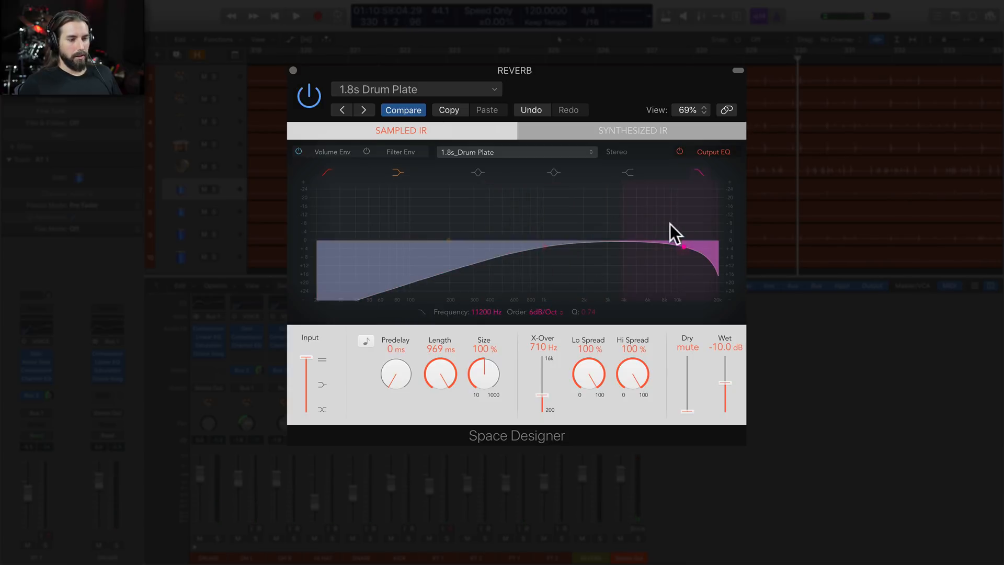
{"action": "left_click", "coordinate": [294, 69]}
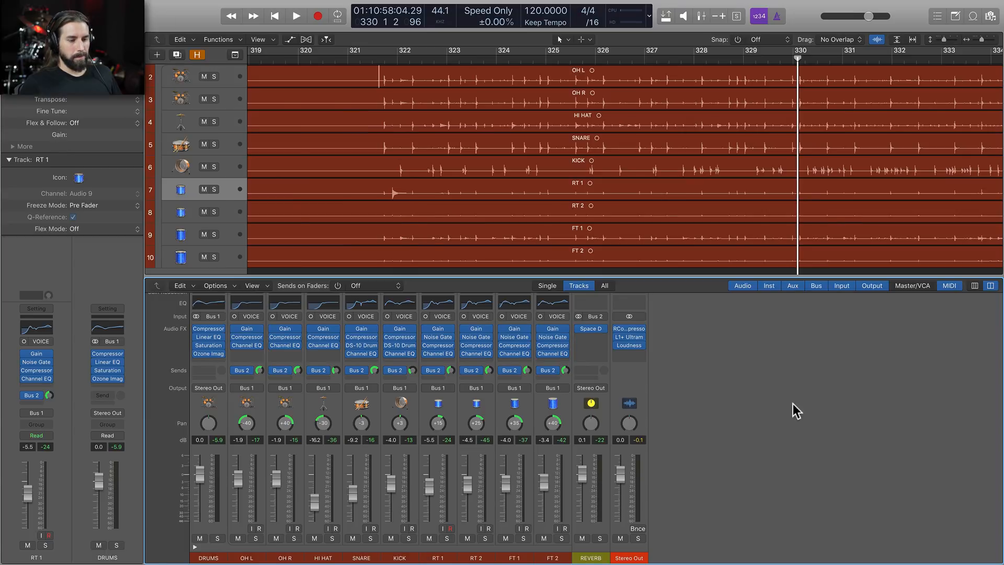
Play the mix, pull the REVERB fader fully down, and bring it back up by ear to −2.8 dB
{"action": "key", "text": "space"}
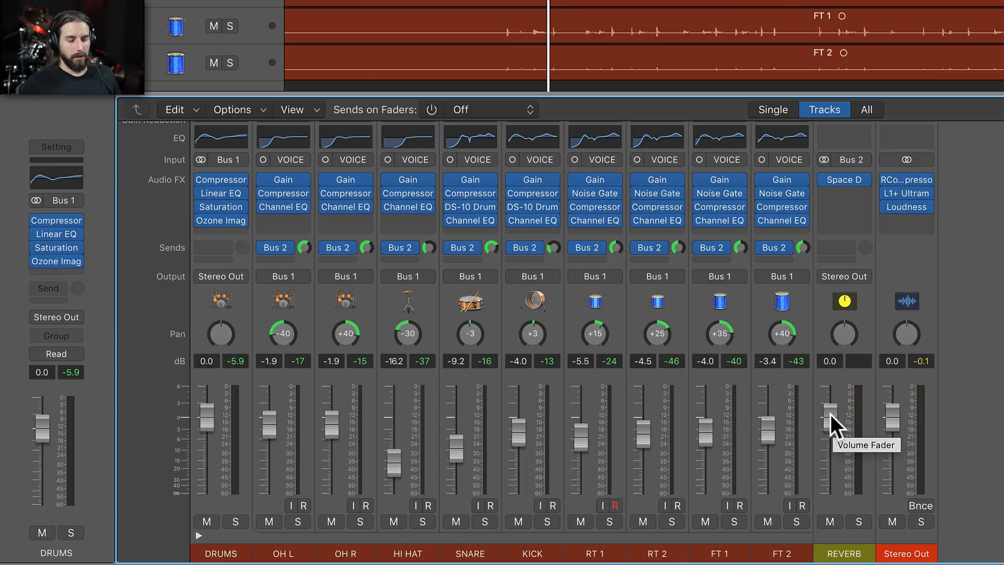
{"action": "left_click_drag", "start_coordinate": [830, 414], "coordinate": [830, 493]}
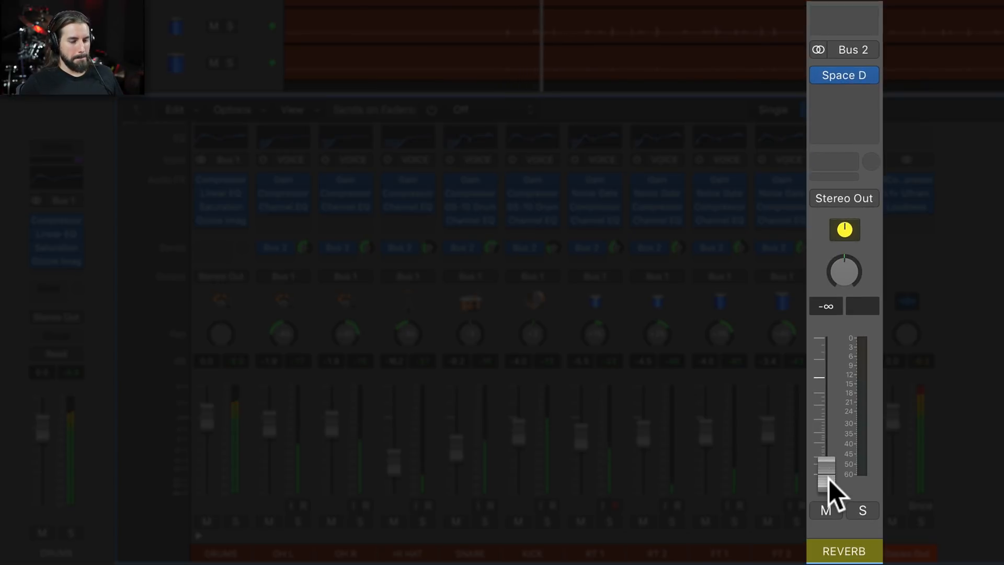
{"action": "left_click_drag", "start_coordinate": [826, 473], "coordinate": [826, 368]}
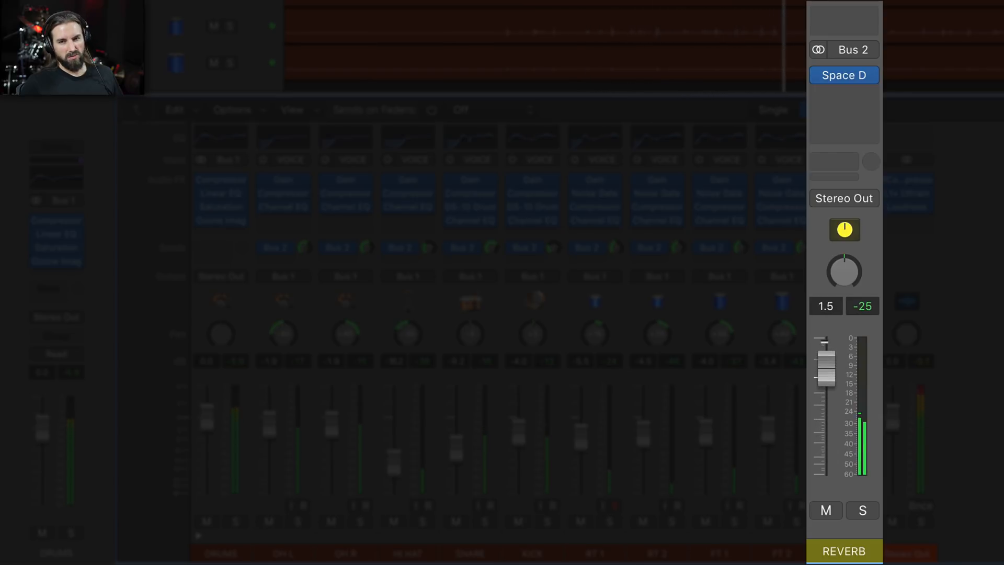
{"action": "left_click_drag", "start_coordinate": [825, 368], "coordinate": [826, 392]}
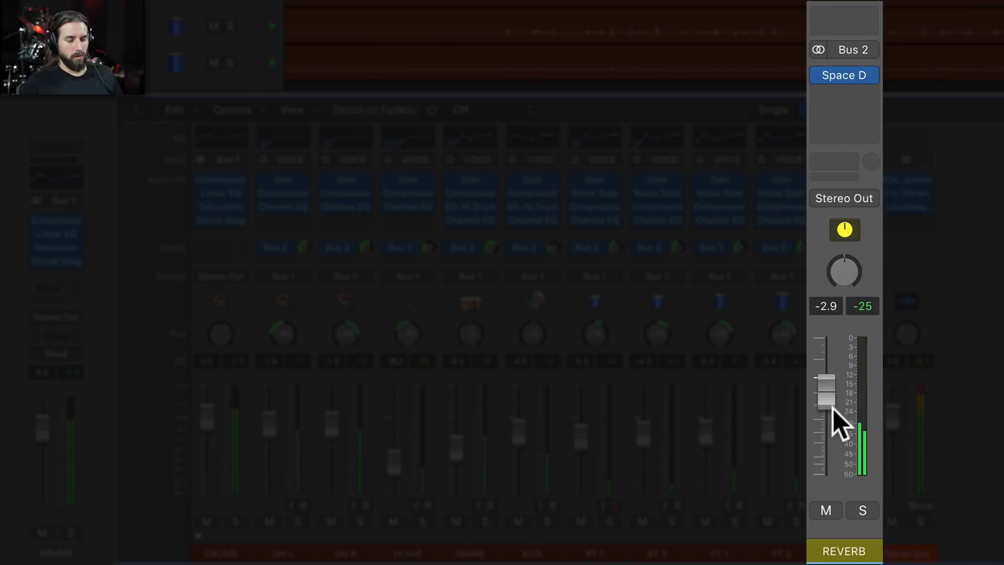
{"action": "left_click_drag", "start_coordinate": [832, 408], "coordinate": [833, 409]}
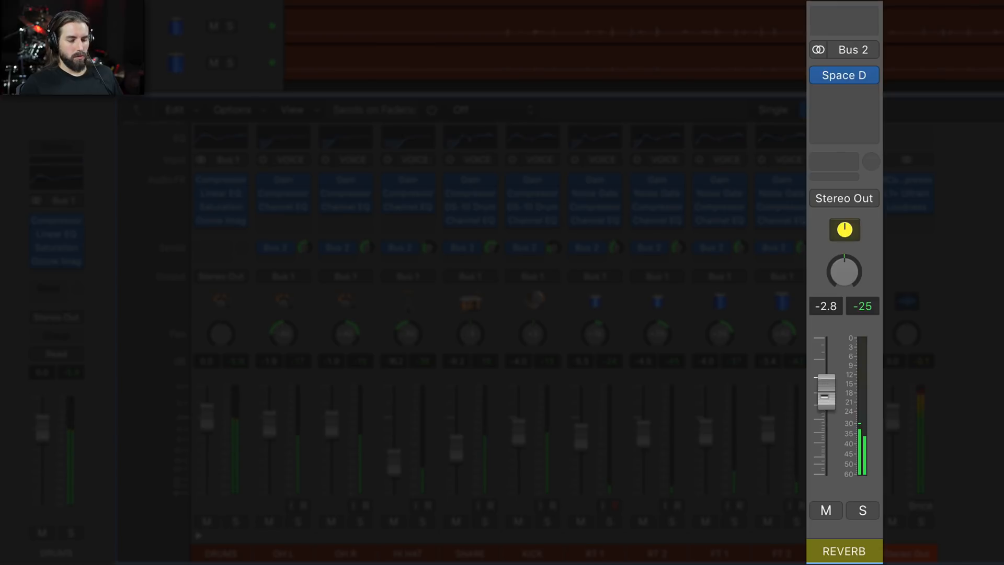
Mute and unmute the REVERB channel to compare the mix, fine-tuning its level to −2.2 dB
{"action": "left_click", "coordinate": [826, 509]}
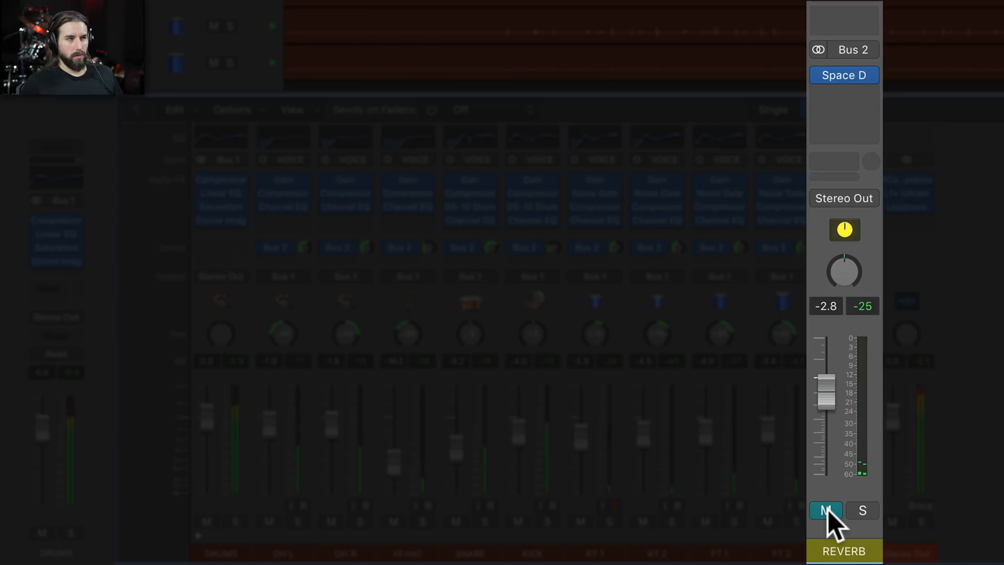
{"action": "left_click", "coordinate": [826, 509]}
{"action": "left_click_drag", "start_coordinate": [825, 391], "coordinate": [825, 387]}
{"action": "left_click", "coordinate": [825, 508]}
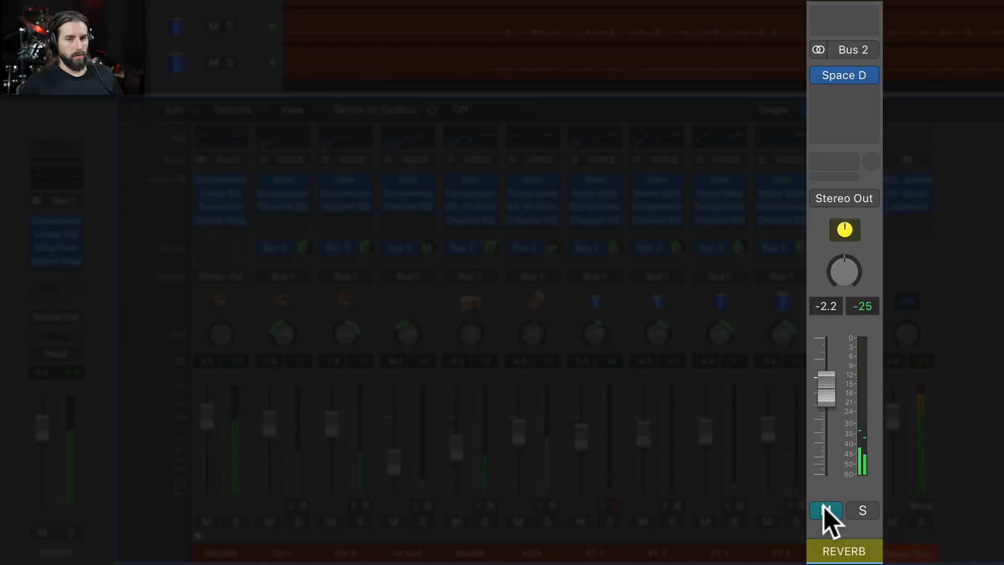
{"action": "left_click", "coordinate": [825, 508]}
{"action": "left_click_drag", "start_coordinate": [824, 391], "coordinate": [825, 392]}
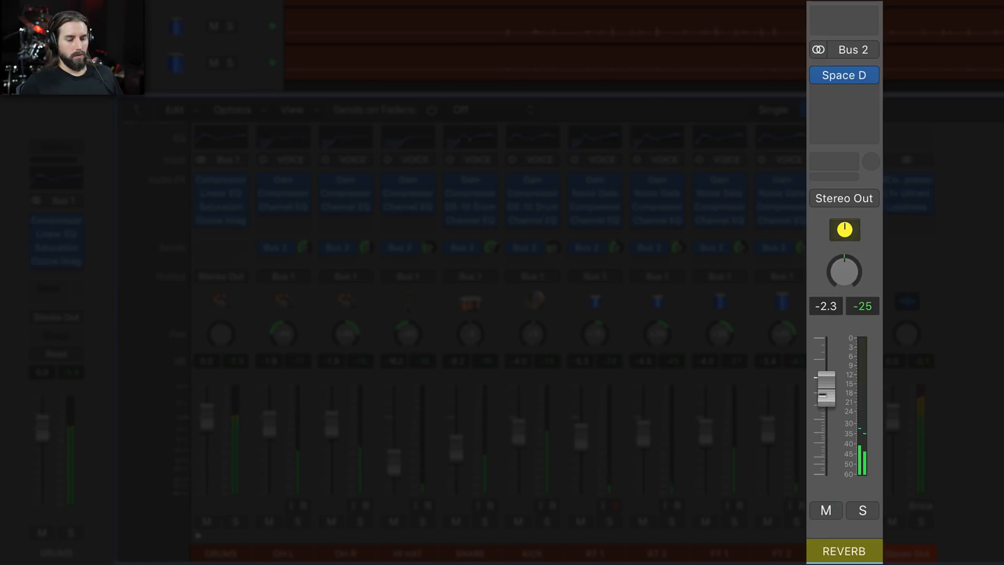
{"action": "left_click", "coordinate": [826, 505]}
{"action": "left_click", "coordinate": [826, 508]}
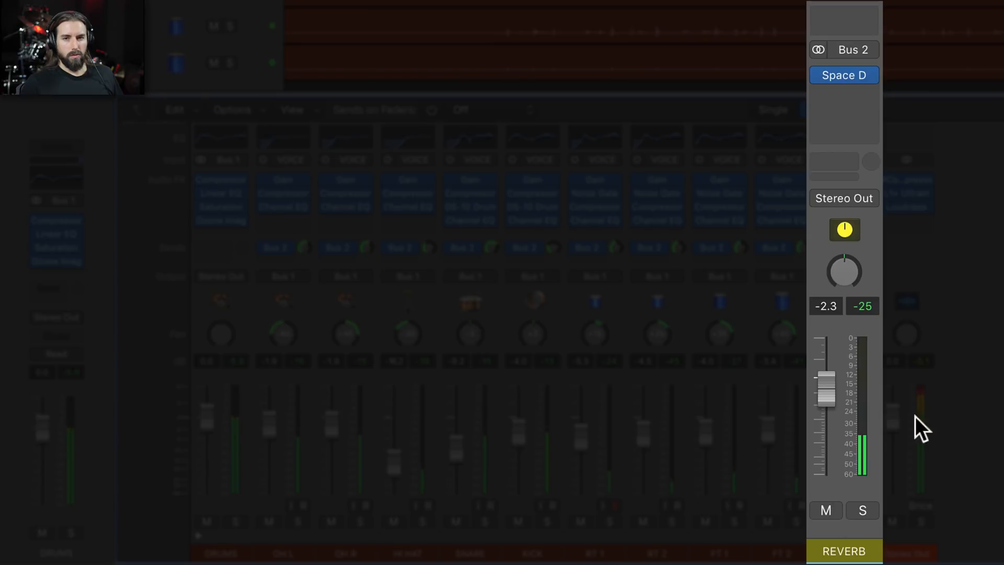
{"action": "left_click_drag", "start_coordinate": [826, 390], "coordinate": [826, 389]}
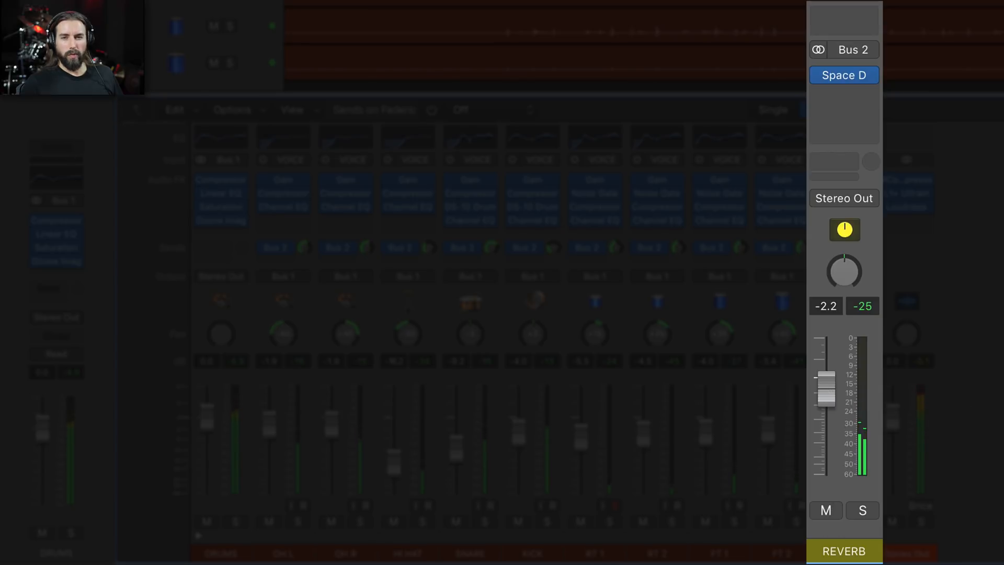